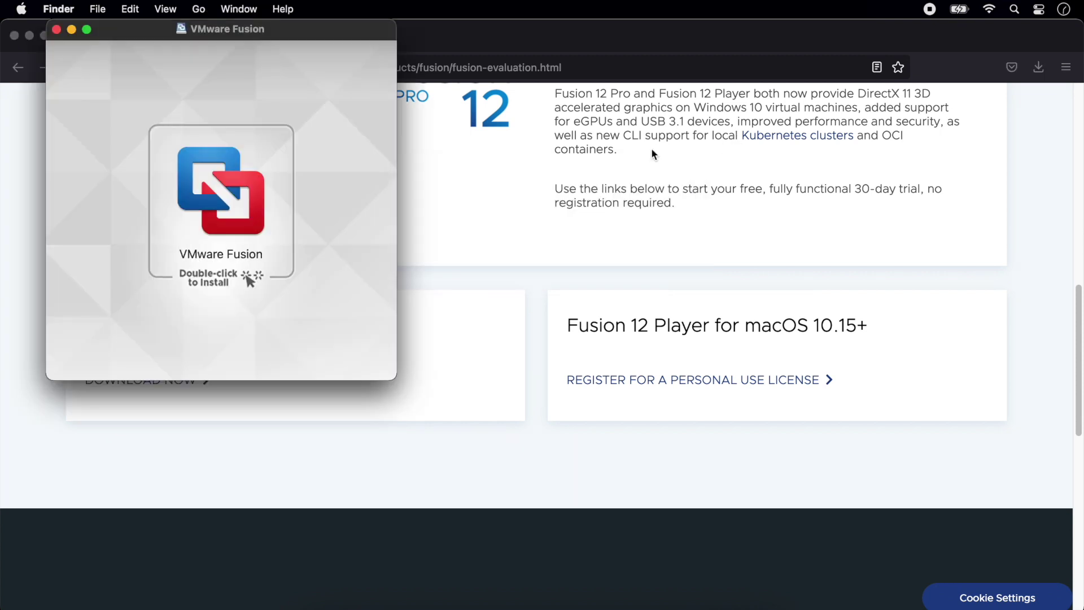
Launch the VMware Fusion installer from its disk image and approve opening the downloaded app.
double_click(237, 219)
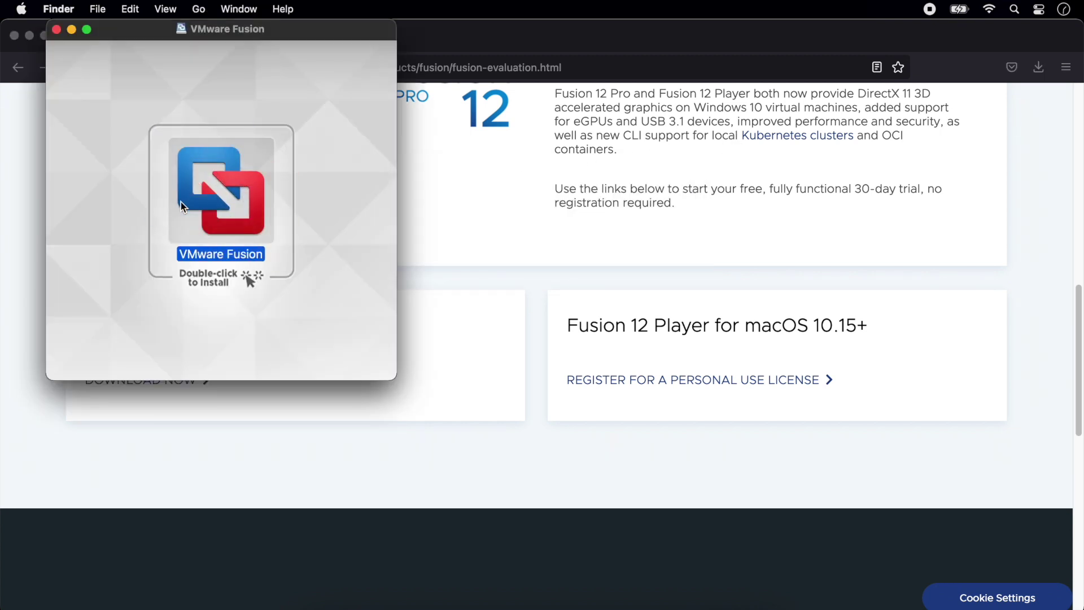
left_click(29, 37)
left_click_drag(187, 38, 380, 71)
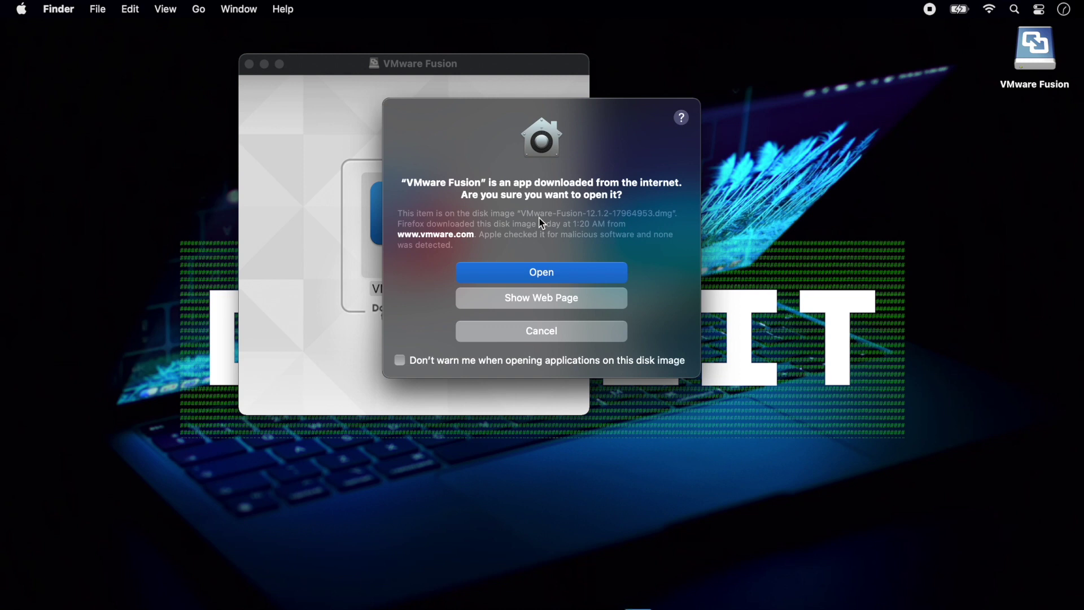
left_click(552, 276)
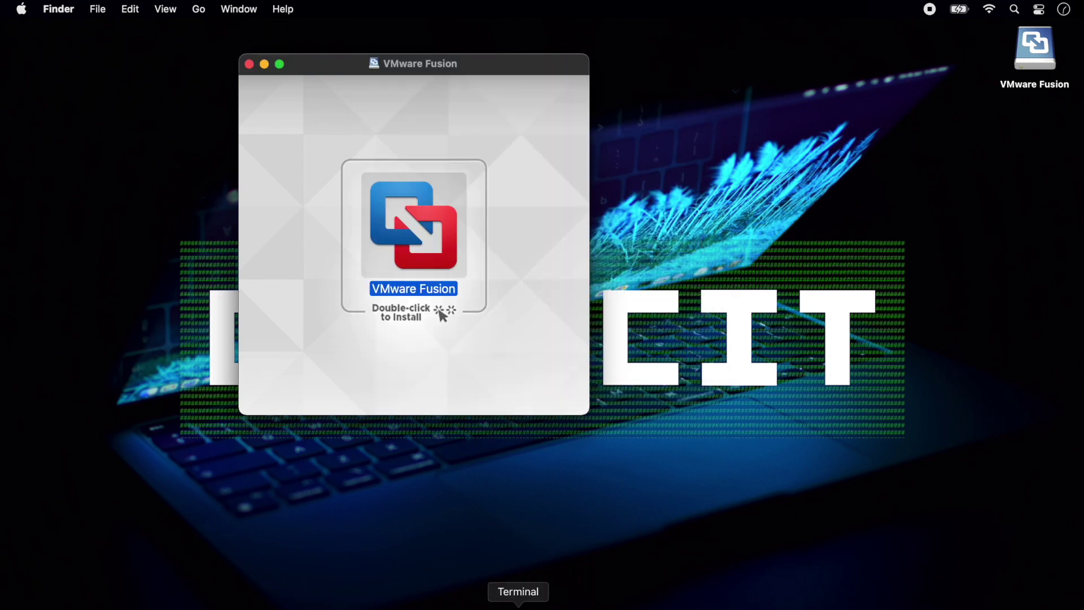
Open the Security & Privacy preferences and enter the administrator password to authorise VMware Fusion's one-time setup.
left_click(467, 606)
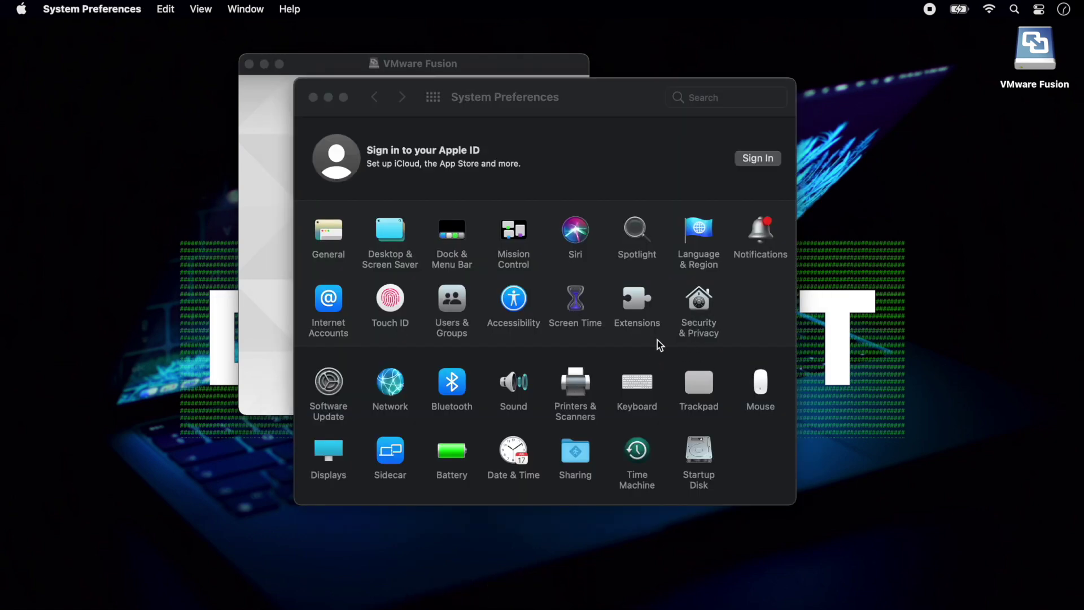
left_click(590, 236)
type("••••")
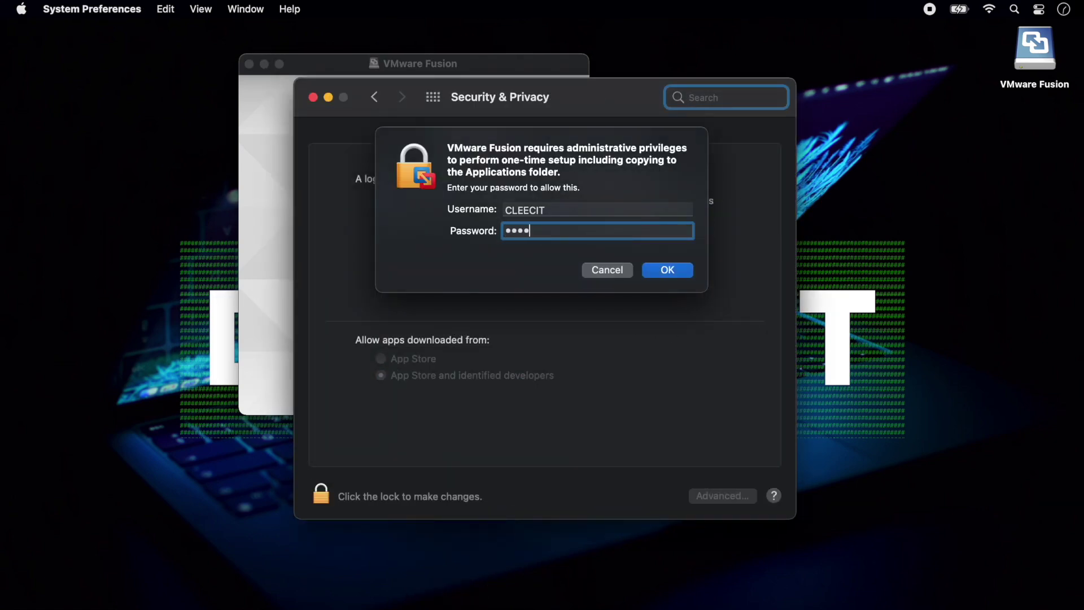
key("Return")
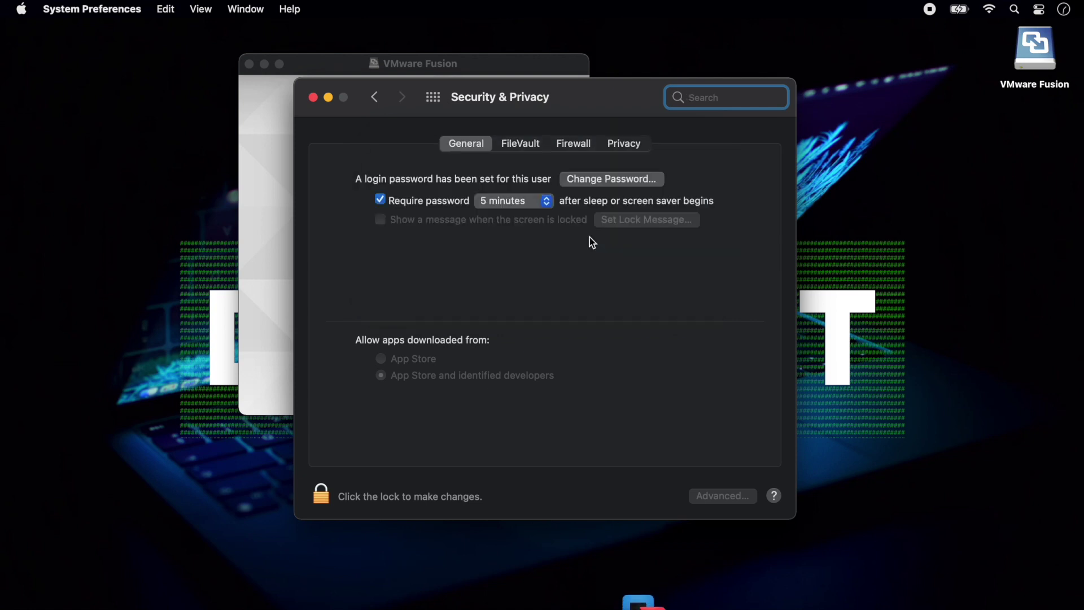
left_click(329, 98)
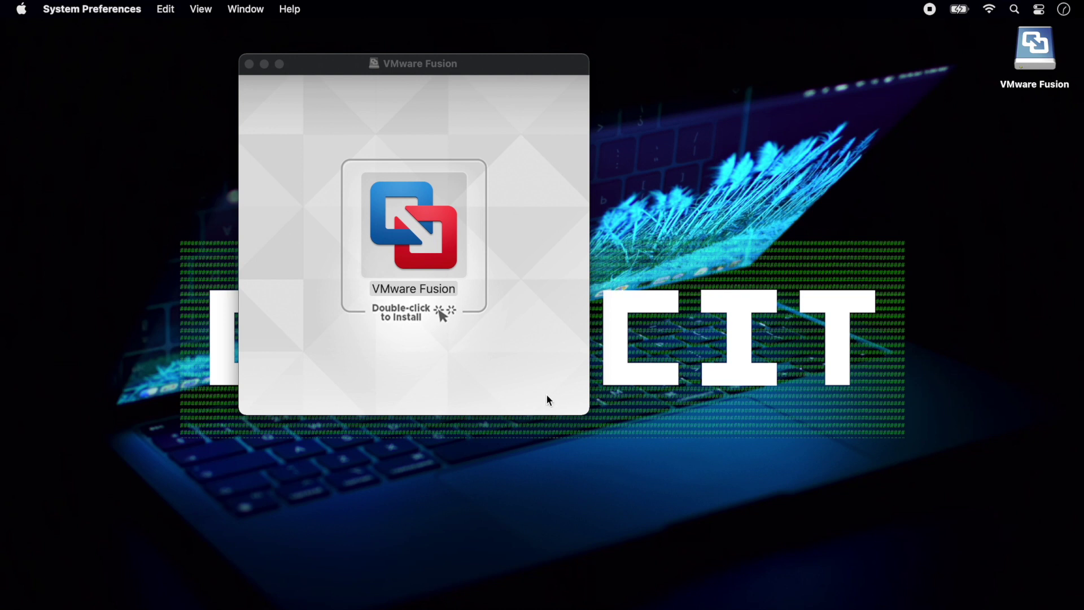
Agree to the VMware Fusion 12 end user license agreement.
left_click_drag(496, 68, 405, 79)
key("super+o")
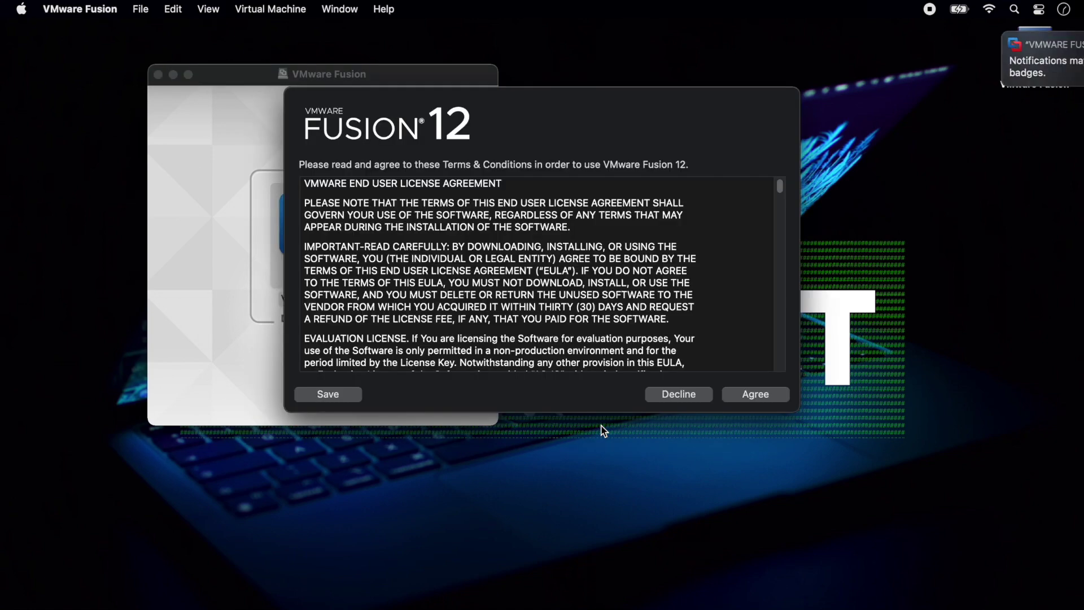
left_click(760, 397)
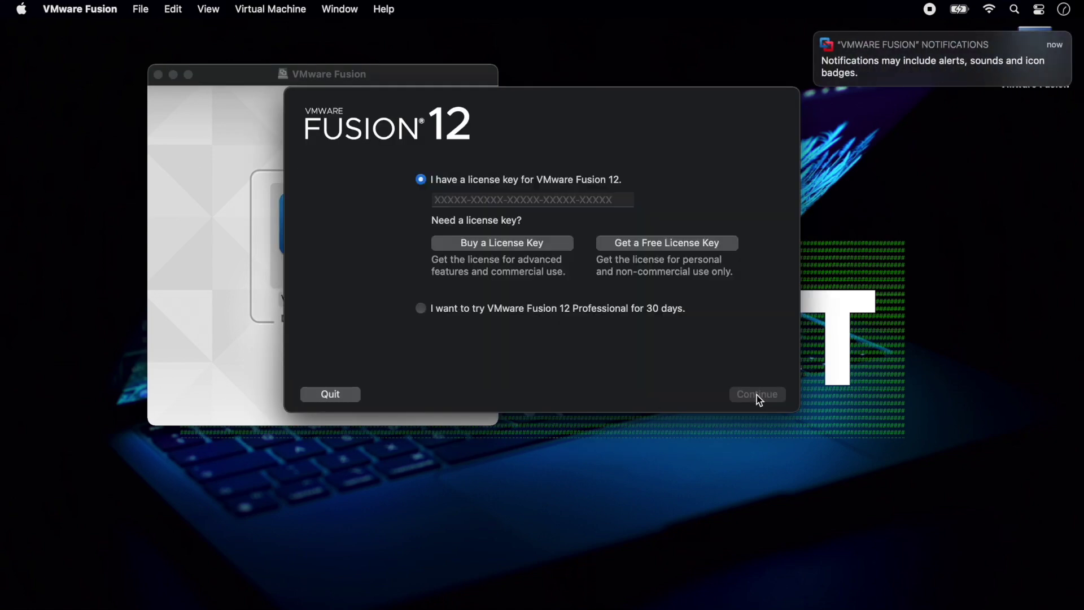
Choose the 30-day VMware Fusion 12 Professional trial and authorise the changes with the account password.
left_click(473, 314)
left_click(765, 395)
type("•")
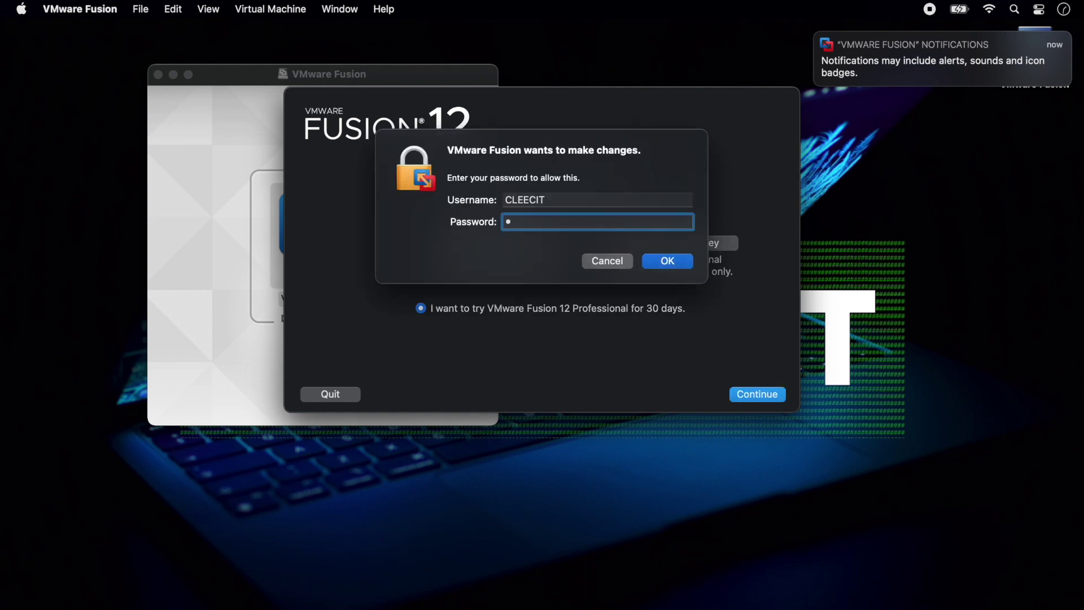
type("•••")
key("Return")
key("Return")
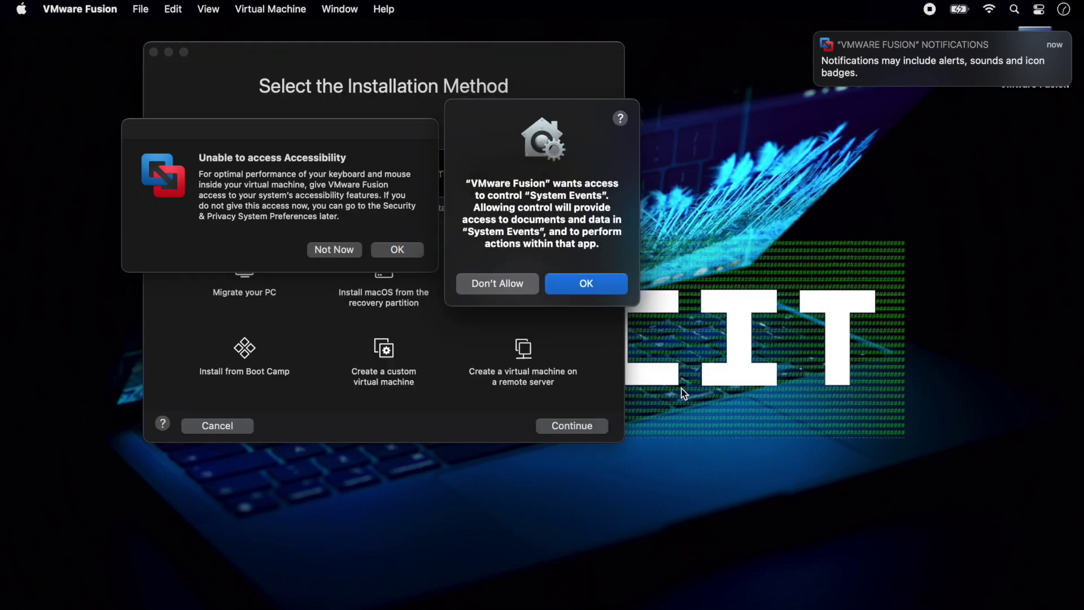
Allow VMware Fusion to control System Events and open the Accessibility privacy settings it requests.
left_click(600, 289)
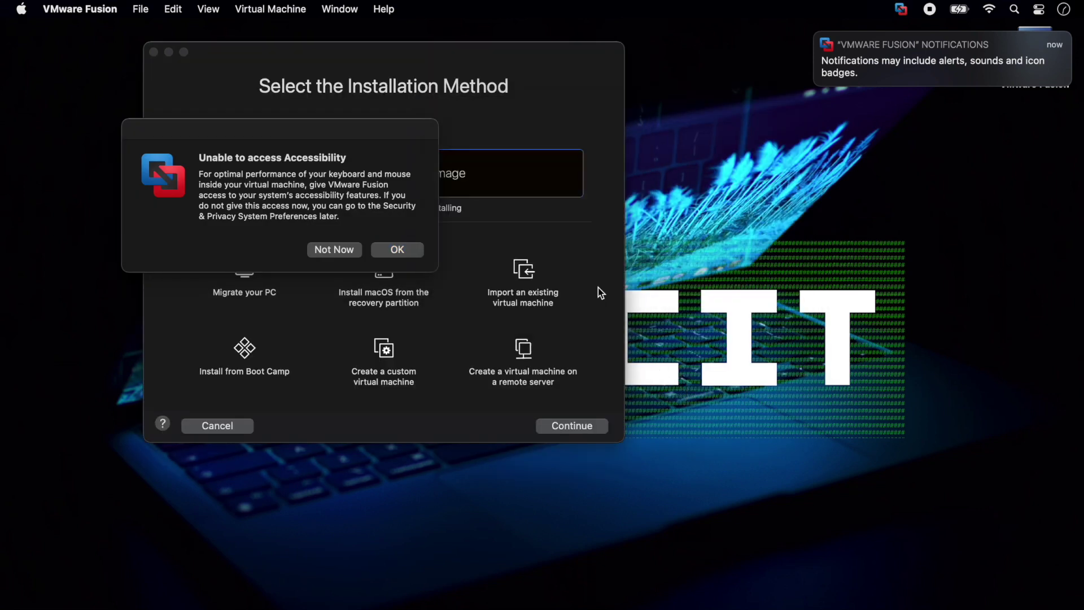
left_click(382, 254)
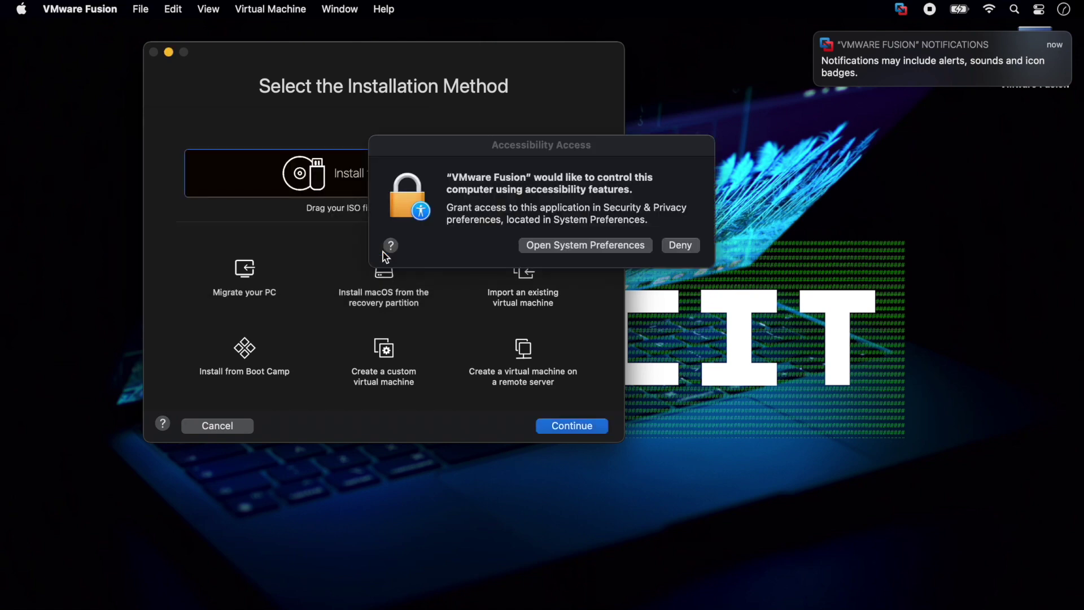
left_click(611, 246)
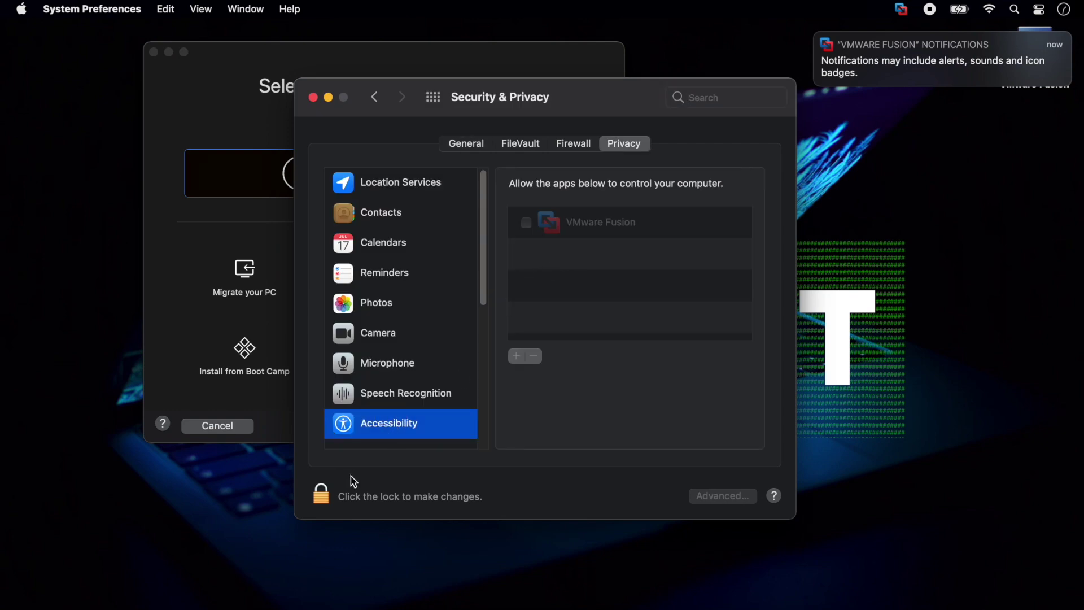
Unlock the privacy settings with the account password, then grant VMware Fusion Accessibility access to control the computer.
left_click(321, 494)
type("aaaa")
key("Return")
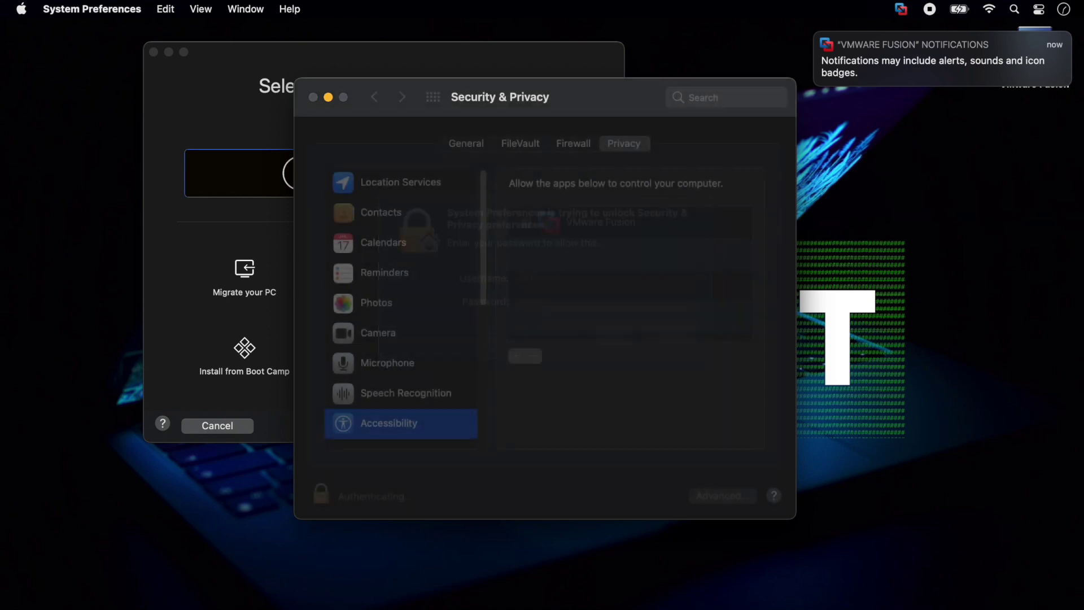
left_click(526, 223)
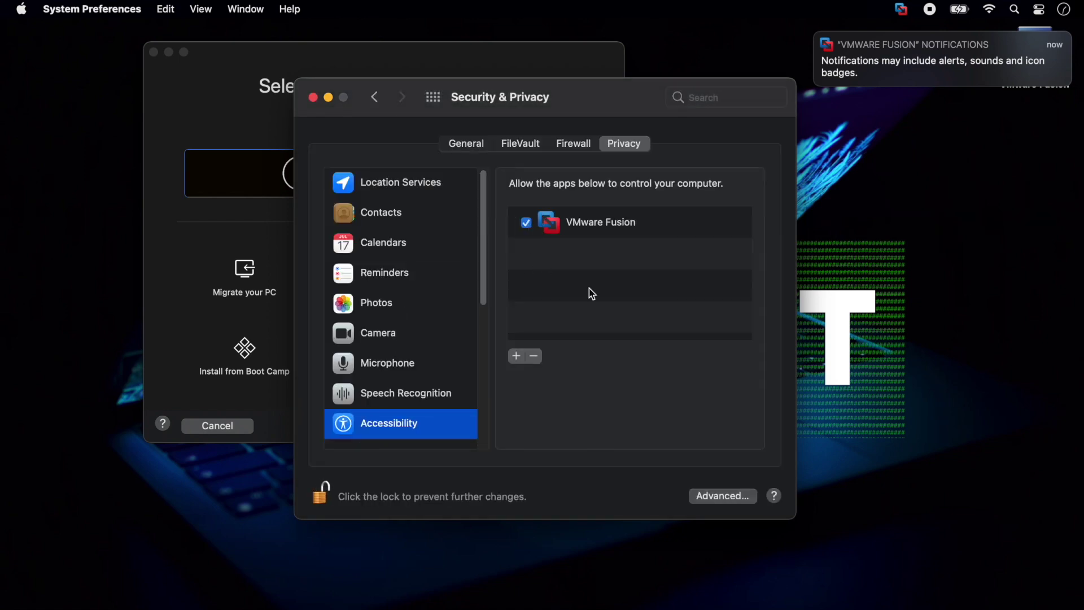
left_click(372, 97)
left_click(313, 97)
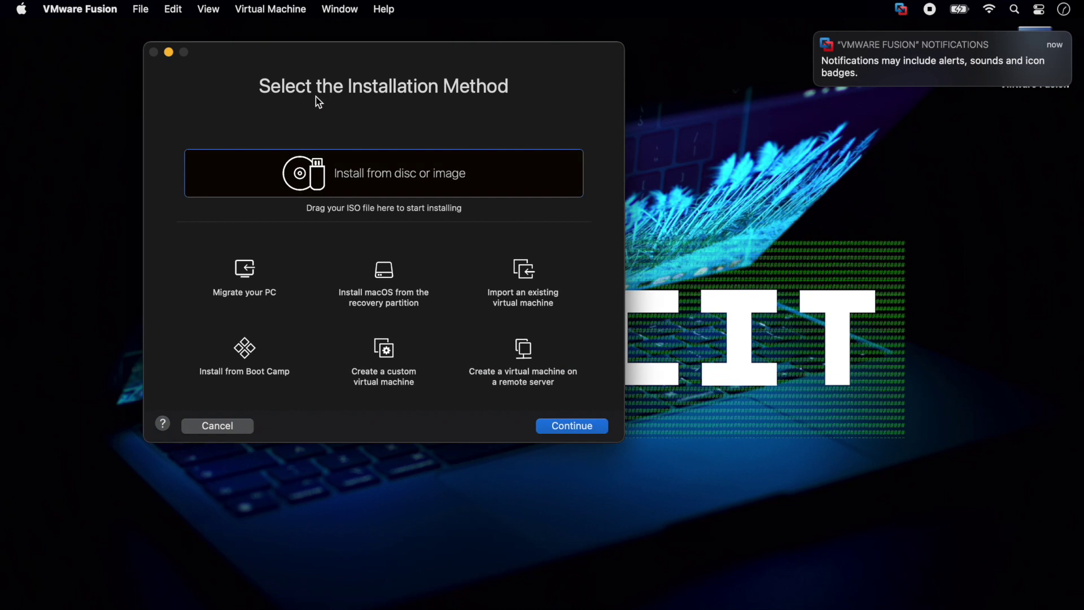
Start a custom virtual machine with Linux CentOS 8 64-bit as its guest operating system.
left_click(386, 354)
left_click(540, 425)
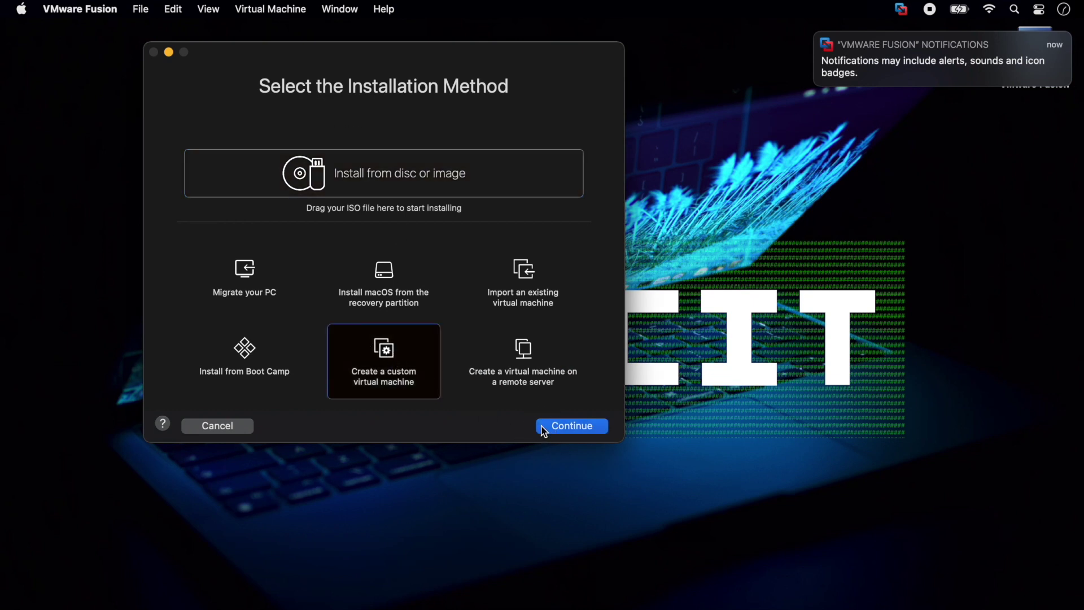
left_click(235, 235)
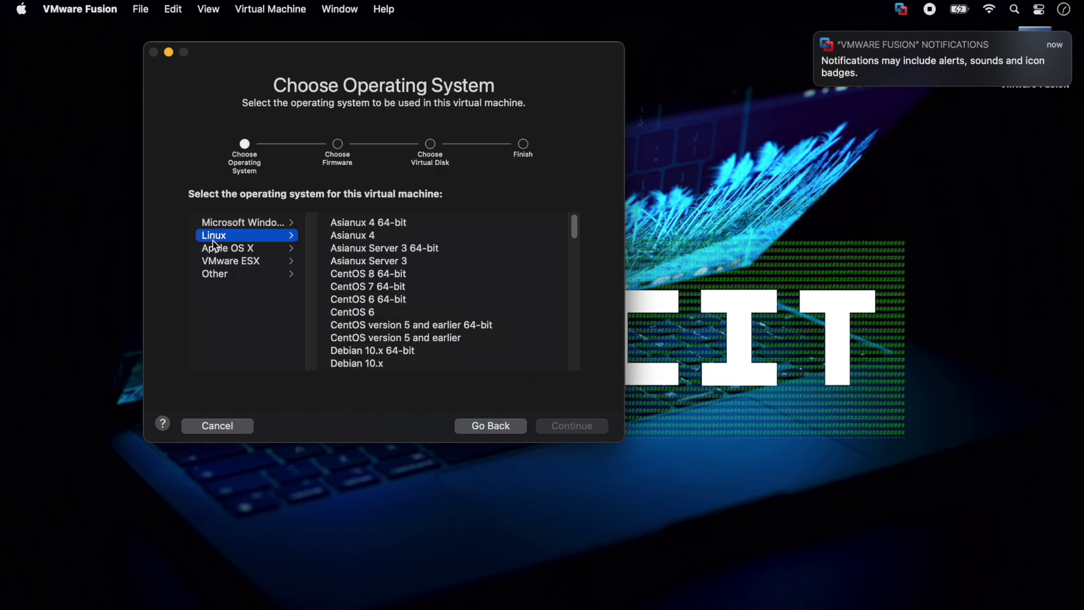
left_click(377, 279)
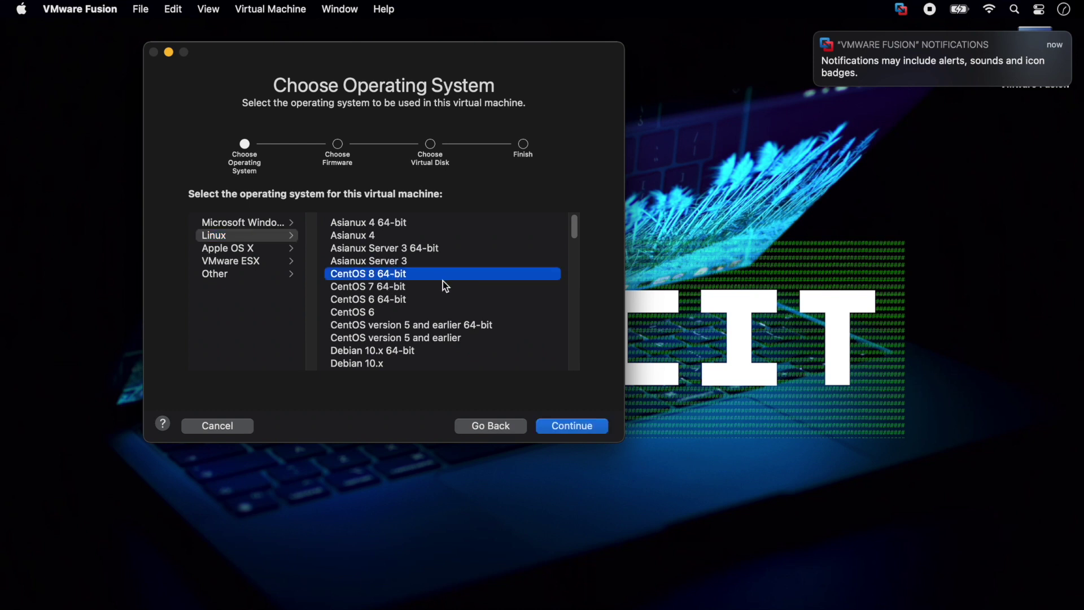
left_click(573, 426)
Choose the firmware type and use a new virtual disk for the virtual machine.
left_click(219, 242)
left_click(577, 424)
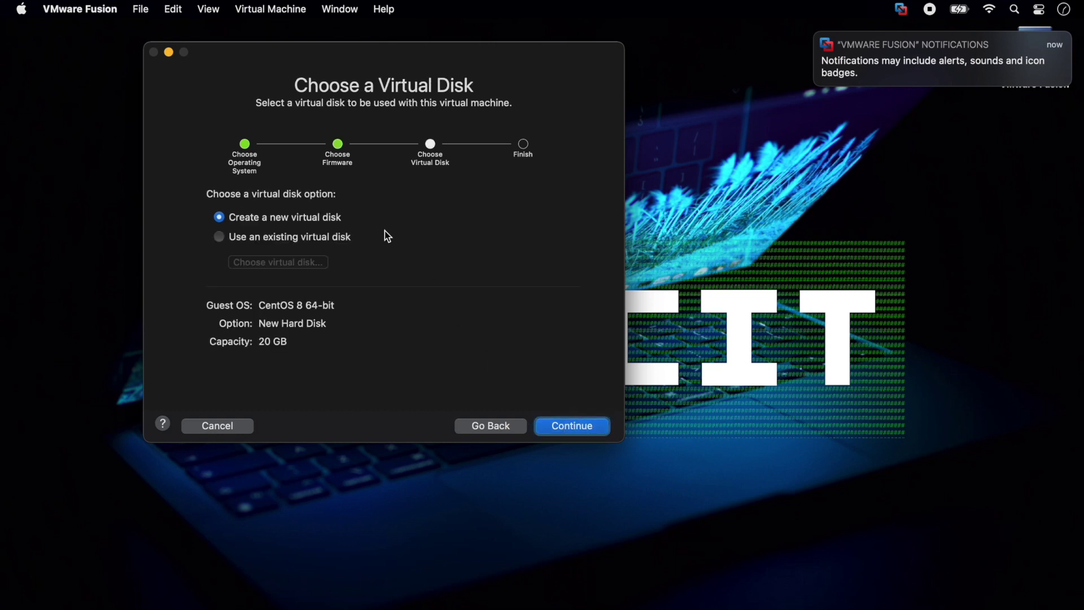
left_click(288, 238)
left_click(280, 216)
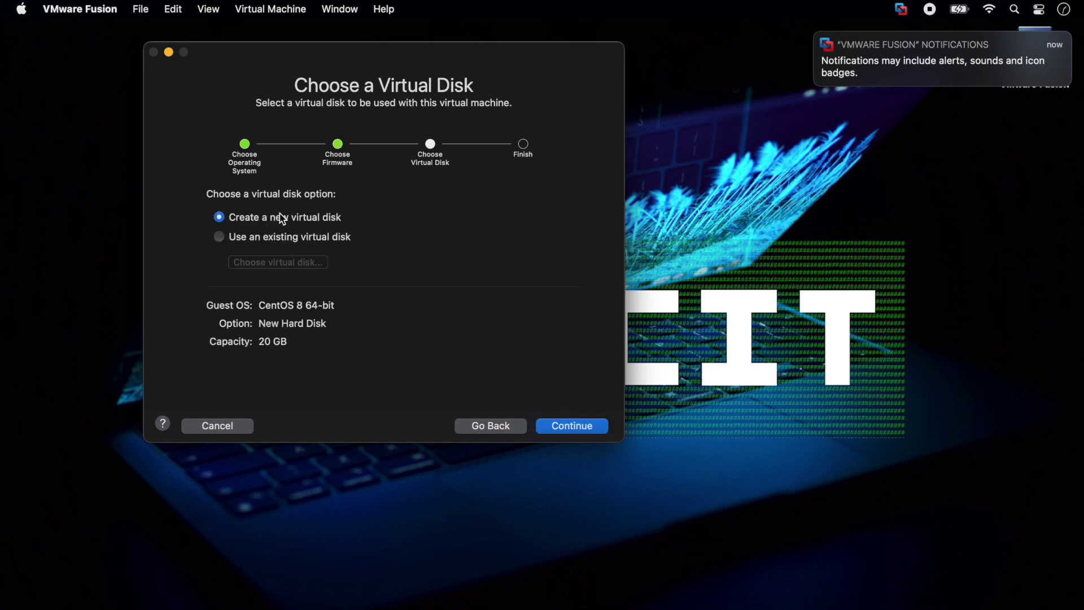
left_click(567, 427)
Customize the new virtual machine's settings, saving it as cent8 in the Virtual Machines folder.
left_click(427, 390)
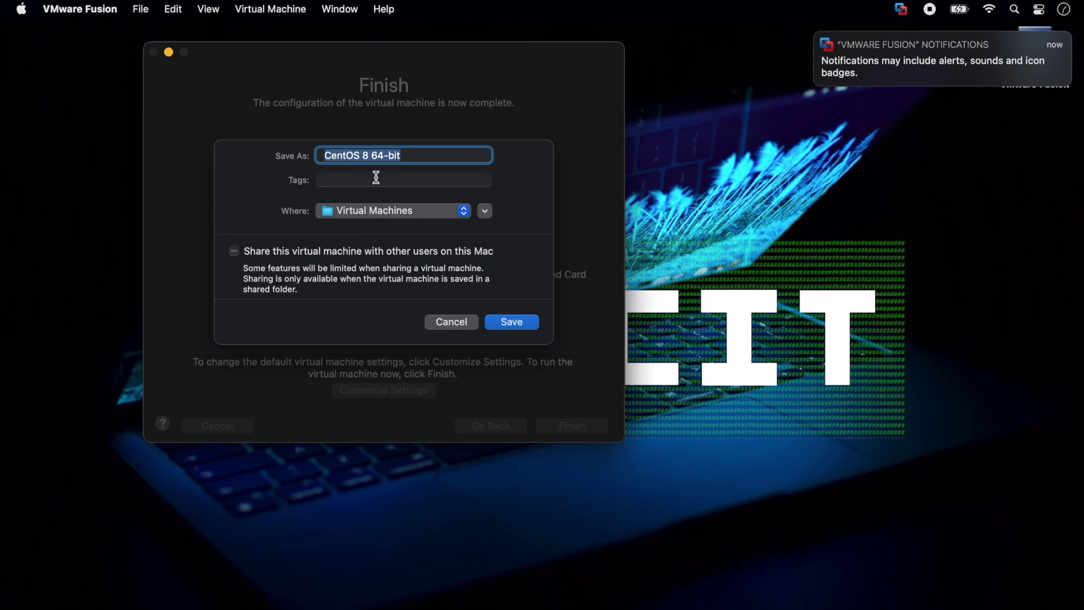
type("cent9")
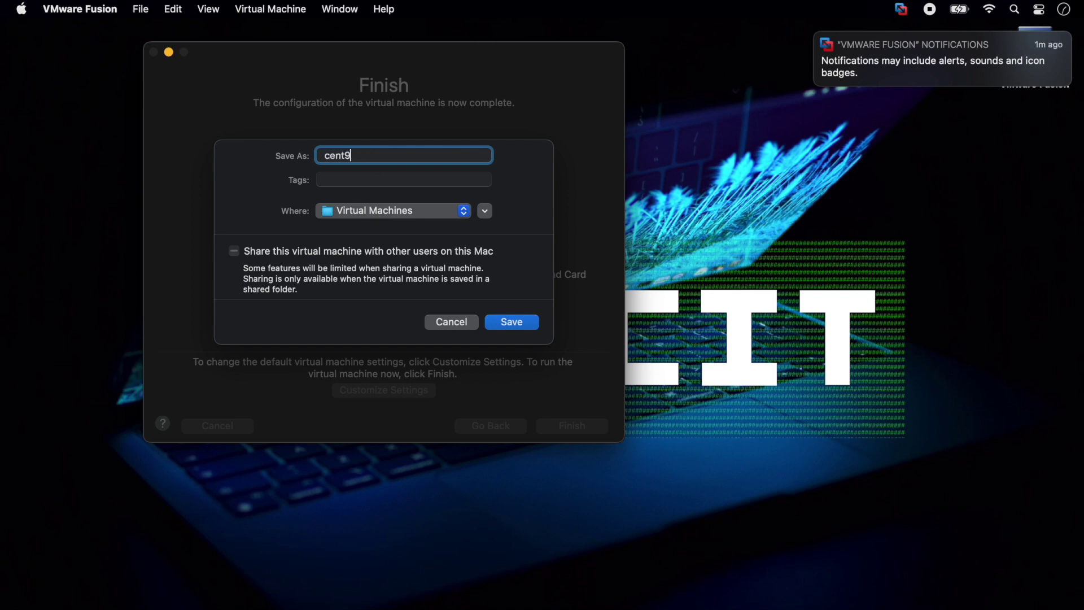
type("8")
left_click(512, 323)
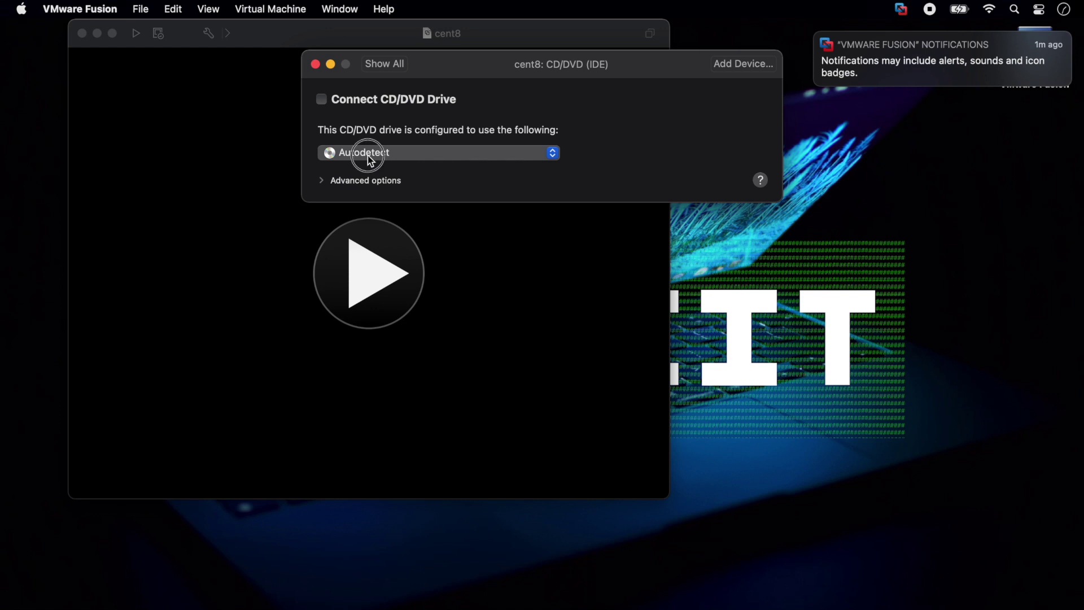
Configure the cent8 CD/DVD drive to use the CentOS_8.3.iso disc image from Downloads.
left_click(370, 161)
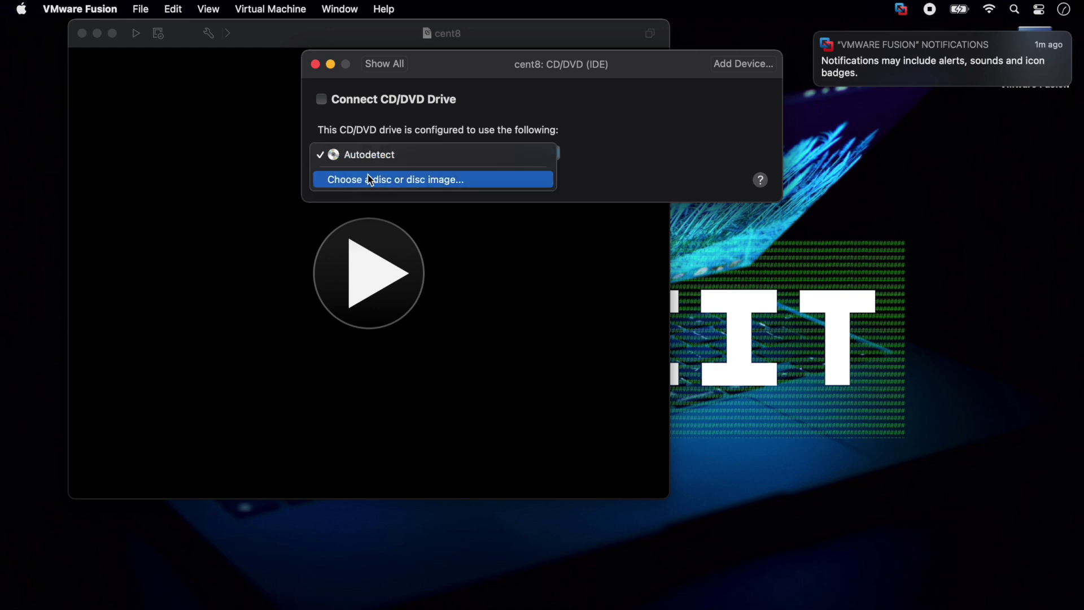
left_click(368, 181)
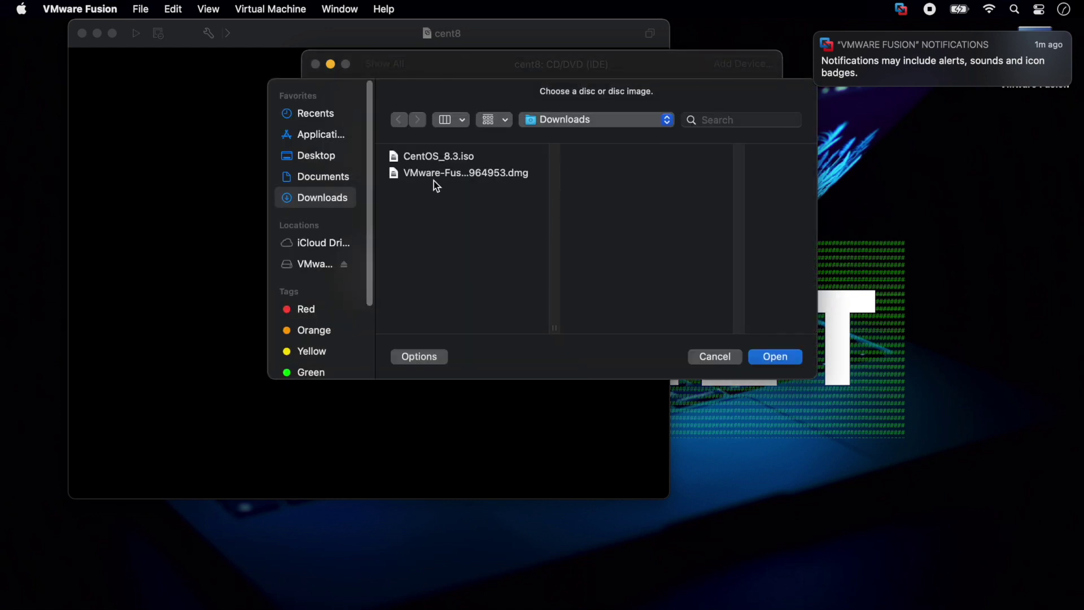
left_click(402, 158)
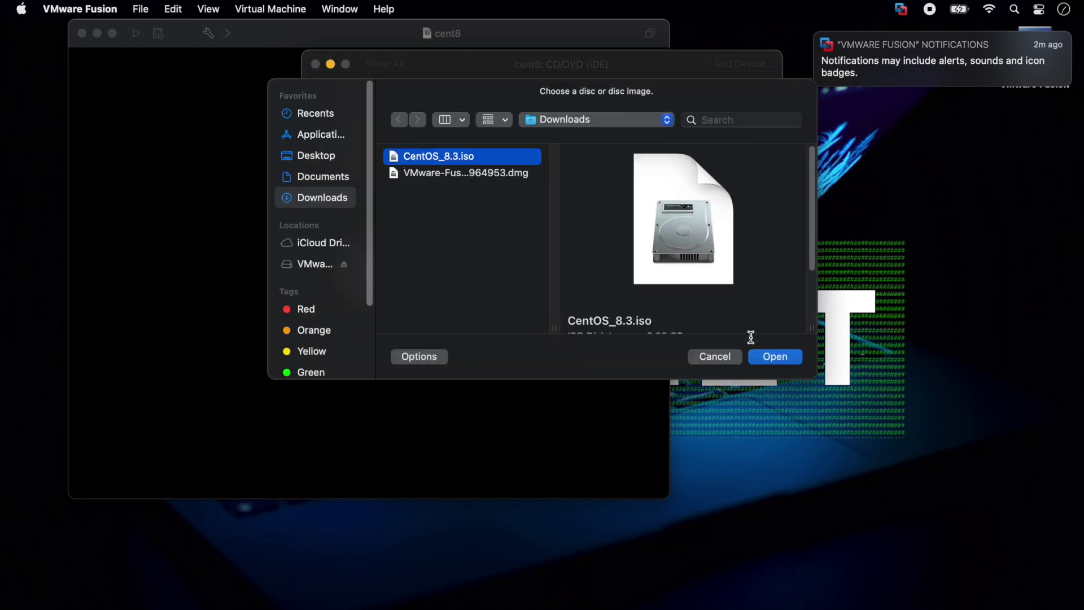
left_click(781, 358)
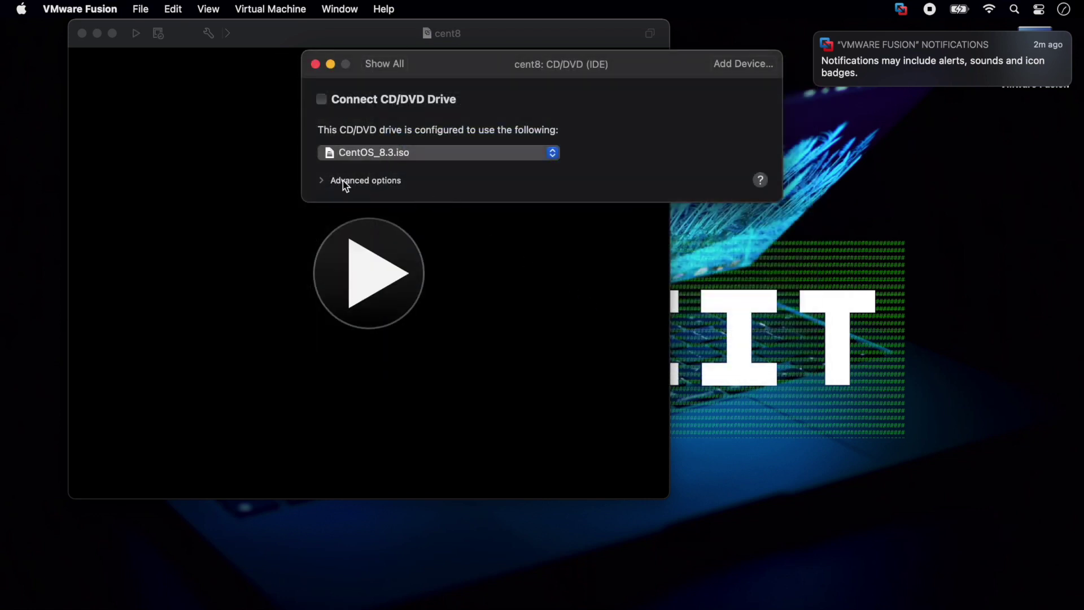
Set the CD/DVD drive's bus type to SATA and connect the drive.
left_click(321, 180)
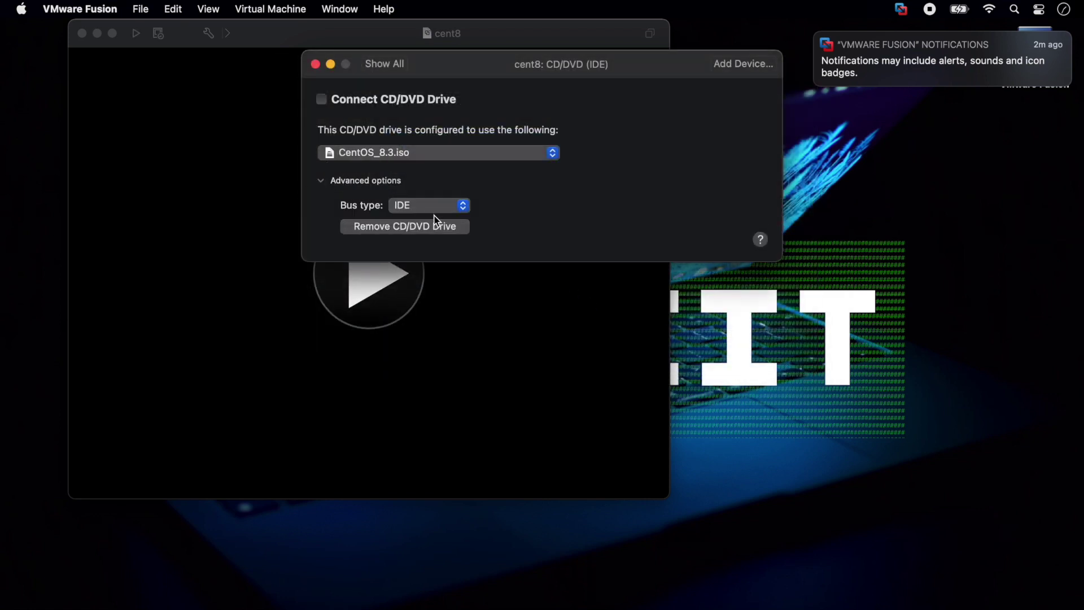
left_click(436, 207)
left_click(417, 243)
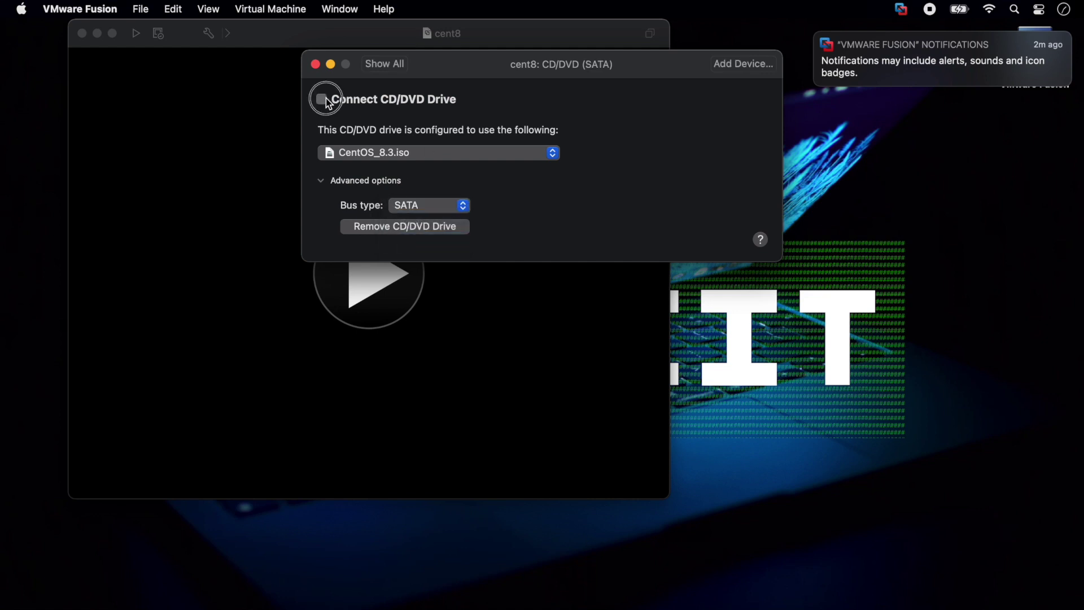
Remove the camera from cent8's removable devices and try to power on the virtual machine.
left_click(382, 71)
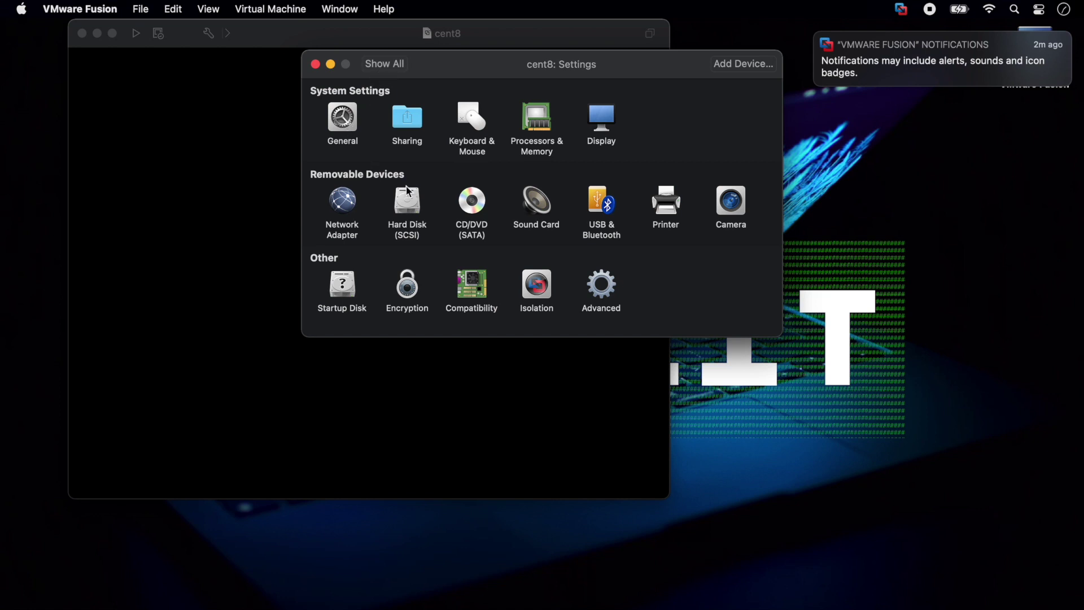
left_click(735, 198)
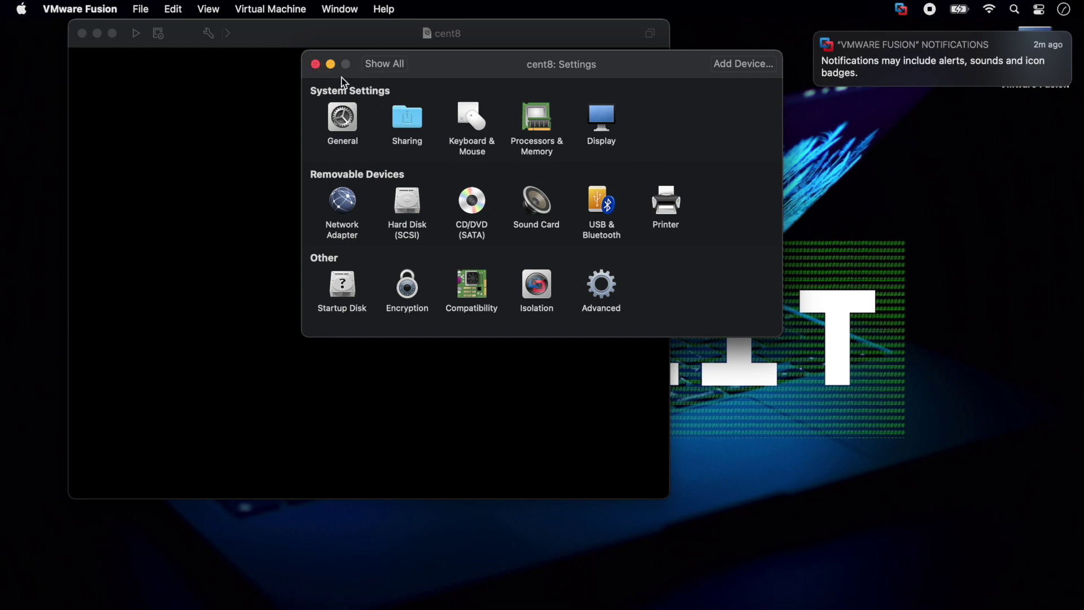
left_click(315, 64)
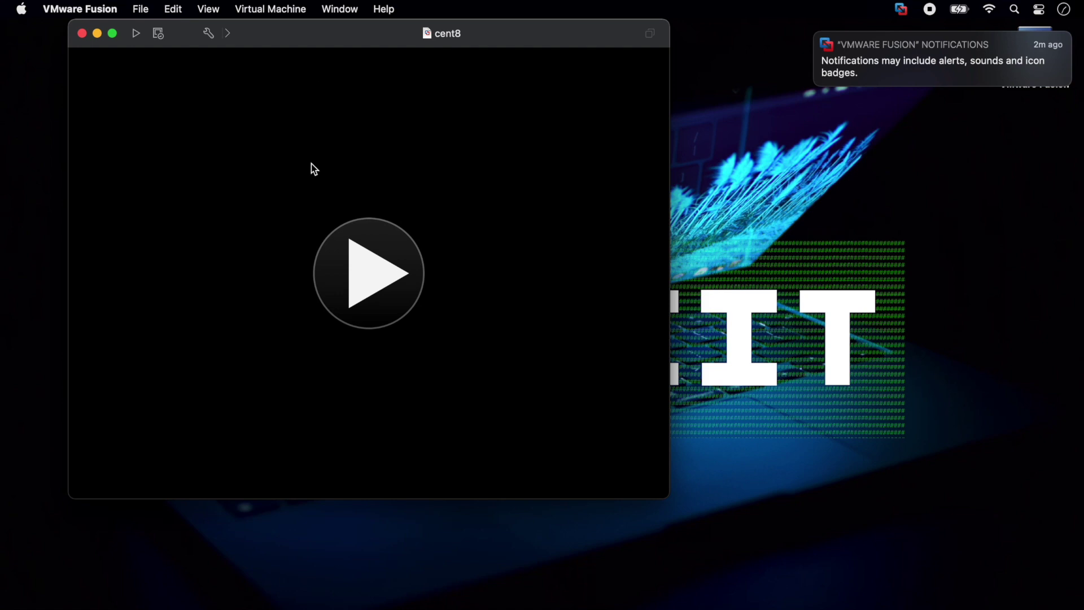
left_click(390, 257)
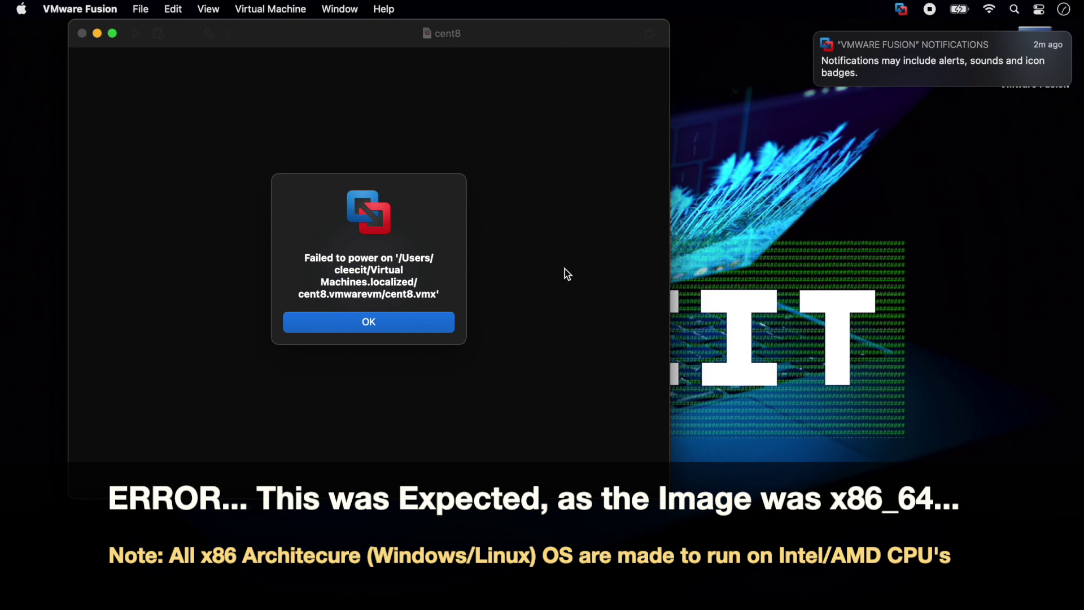
Dismiss the power-on error and try to power on the cent8 virtual machine again.
left_click(378, 322)
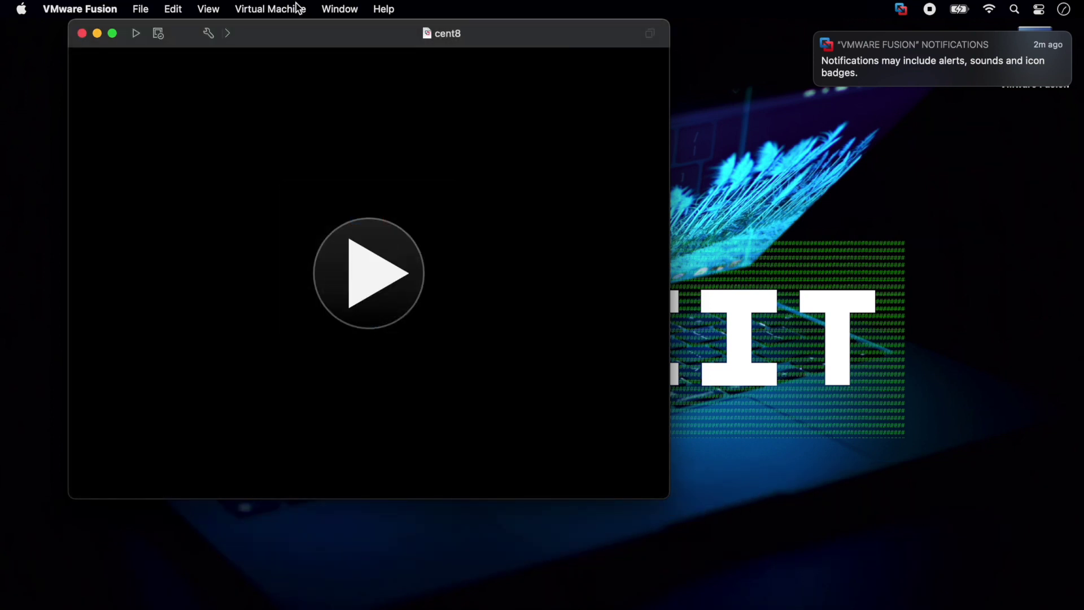
left_click(135, 33)
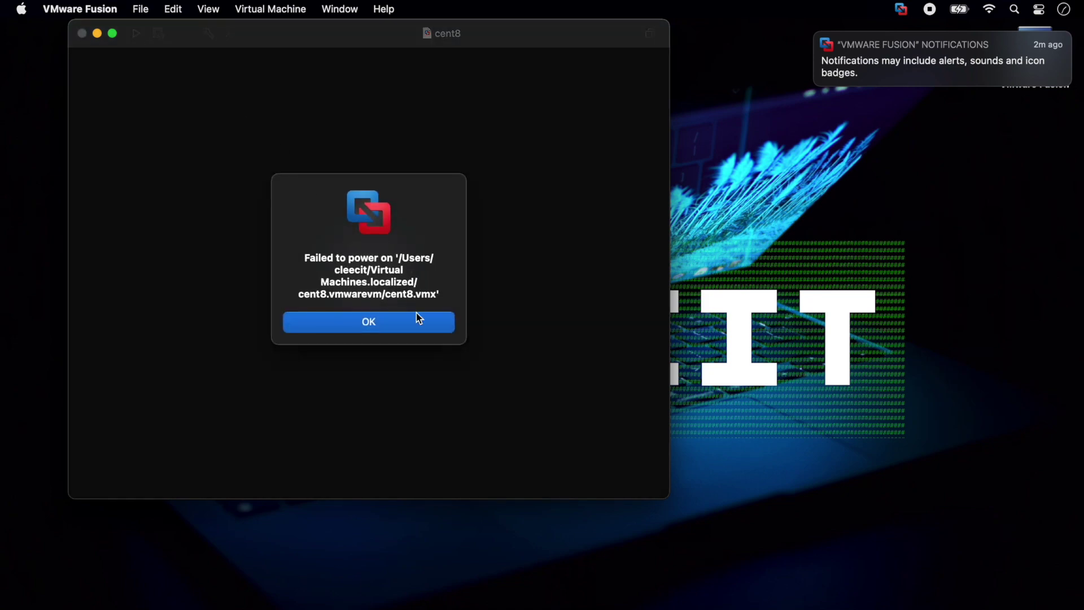
left_click(410, 327)
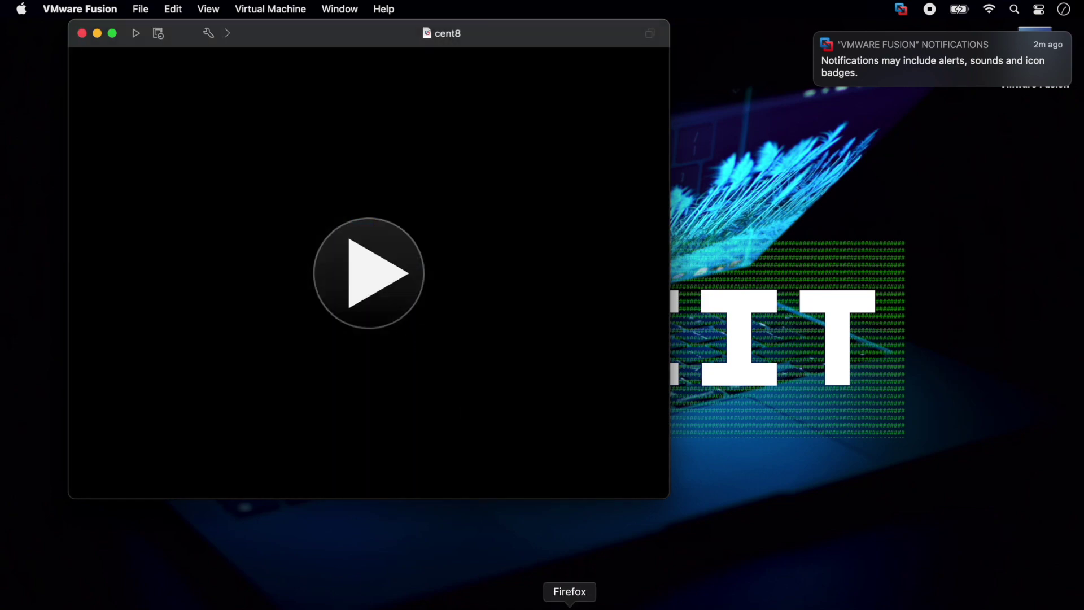
Switch to Firefox, search for "centos arm download" in a new tab and open the official CentOS download page.
left_click(569, 601)
key("super+t")
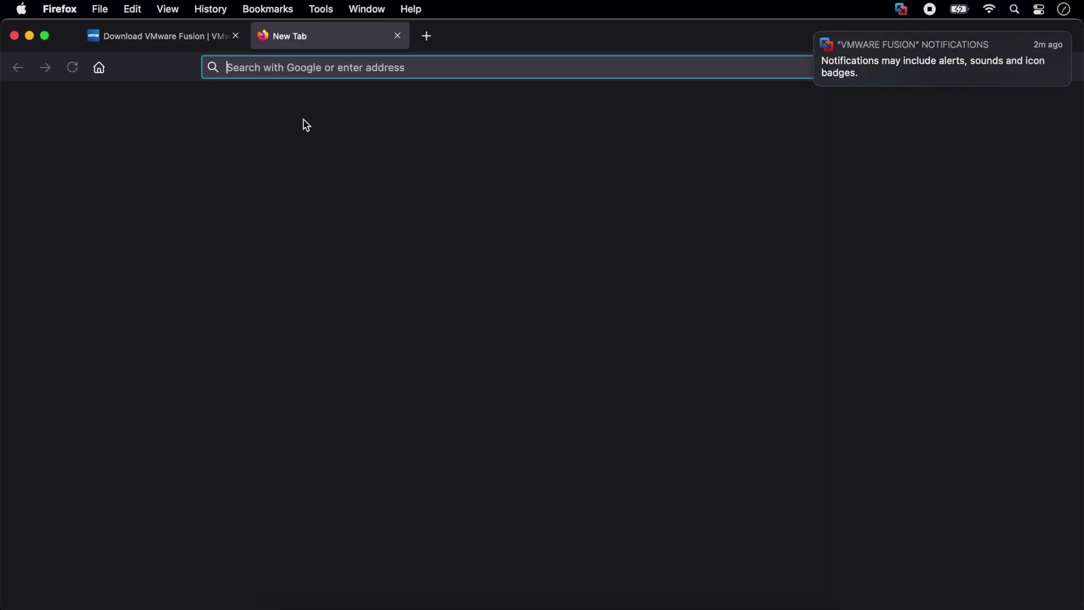
type("ce")
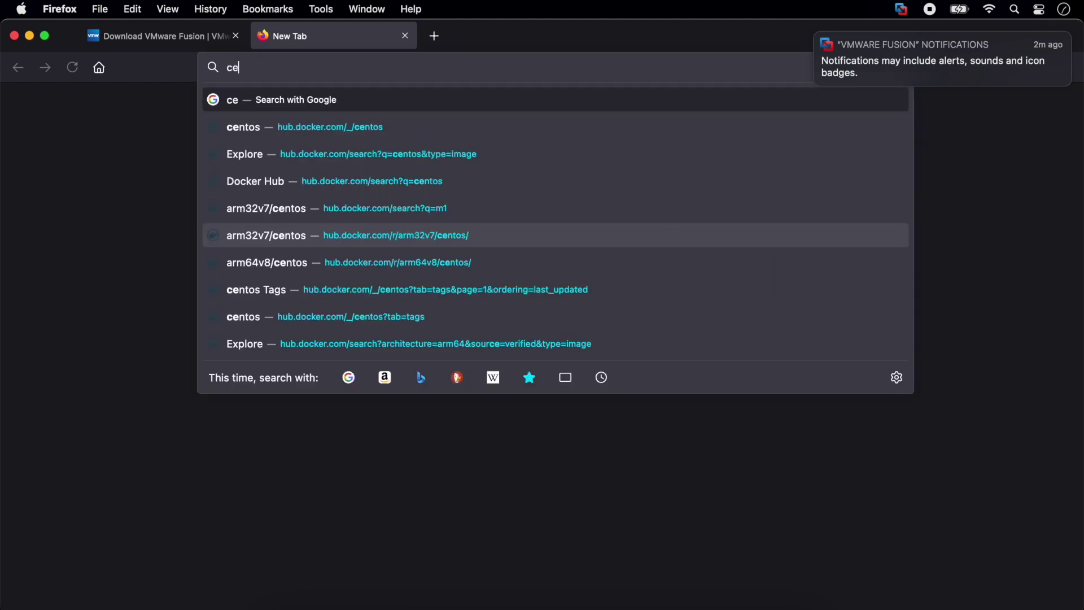
type("ntos arm download")
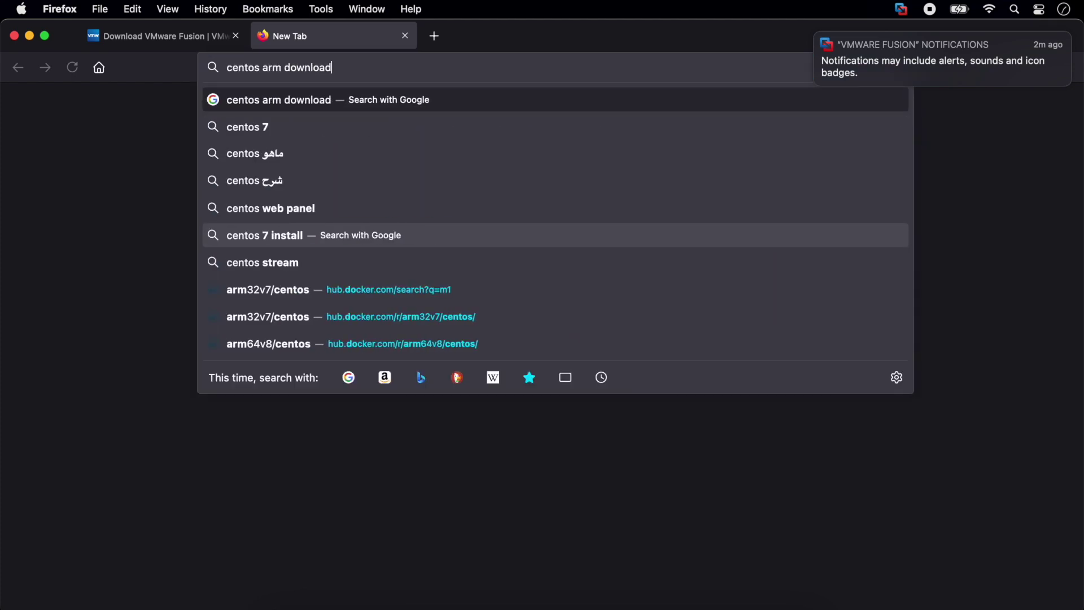
key("Return")
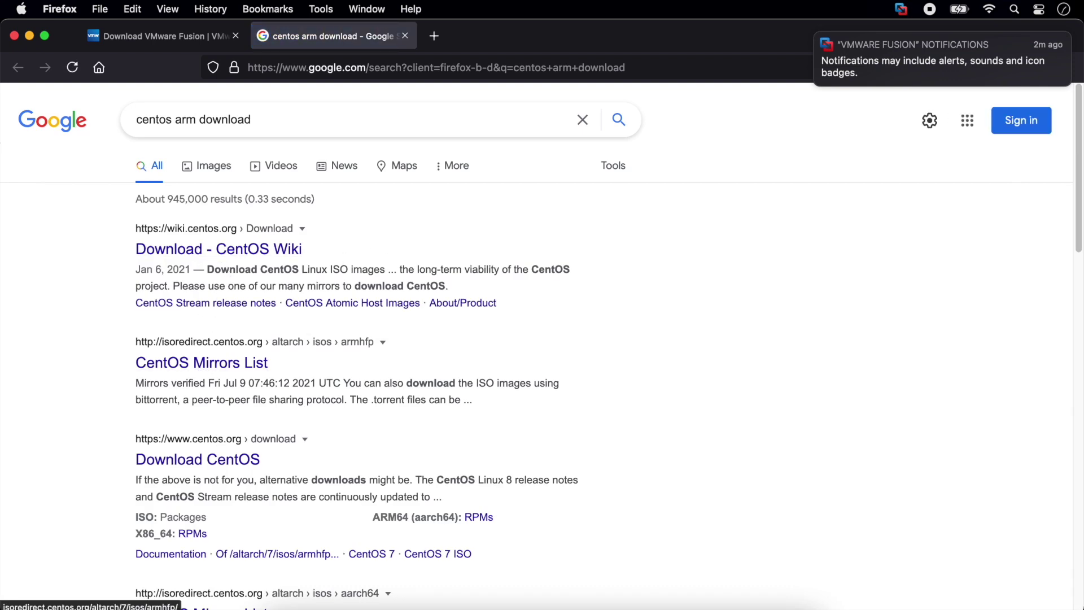
left_click(223, 461)
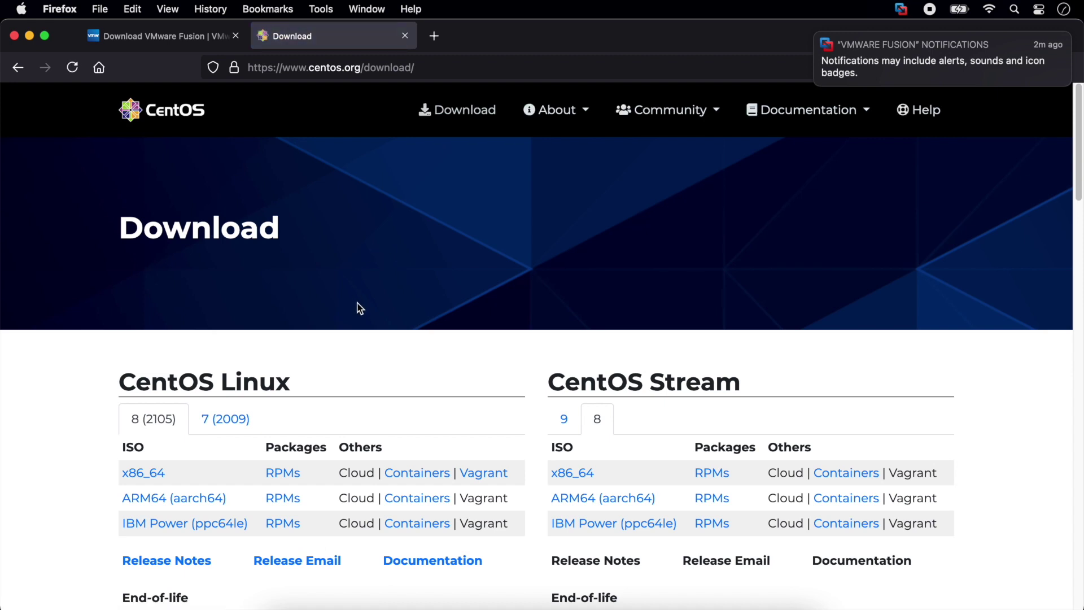
scroll(364, 309, "down", 2)
scroll(368, 311, "down", 3)
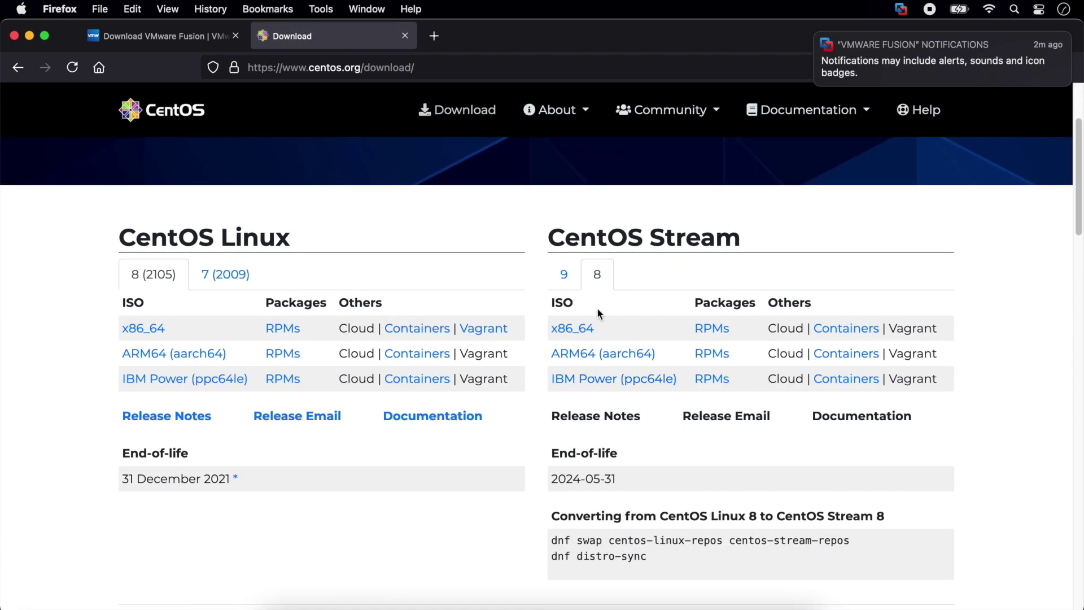
left_click(622, 354)
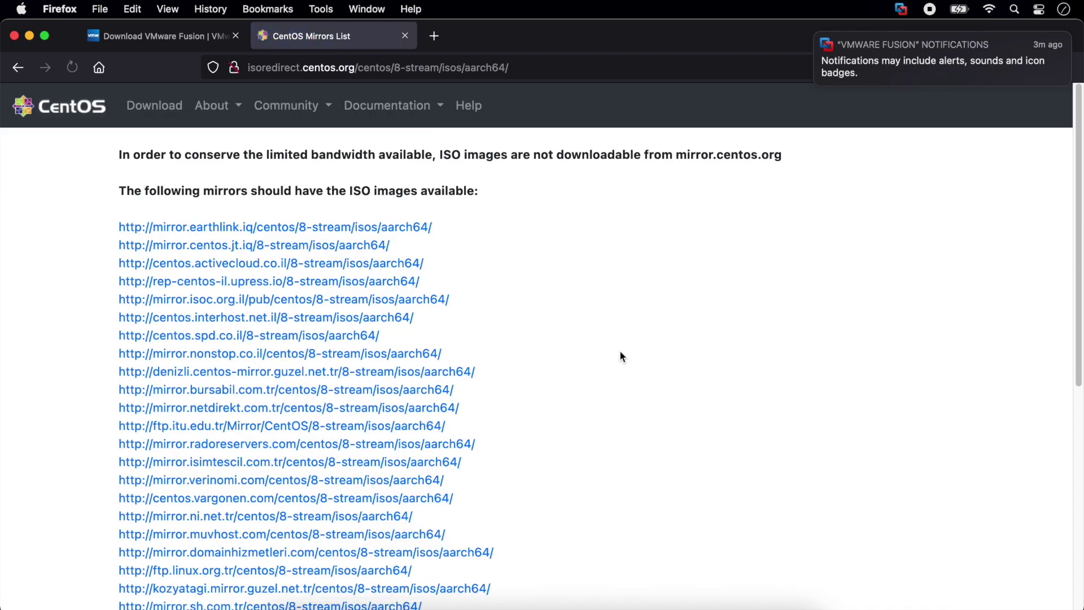
left_click(237, 263)
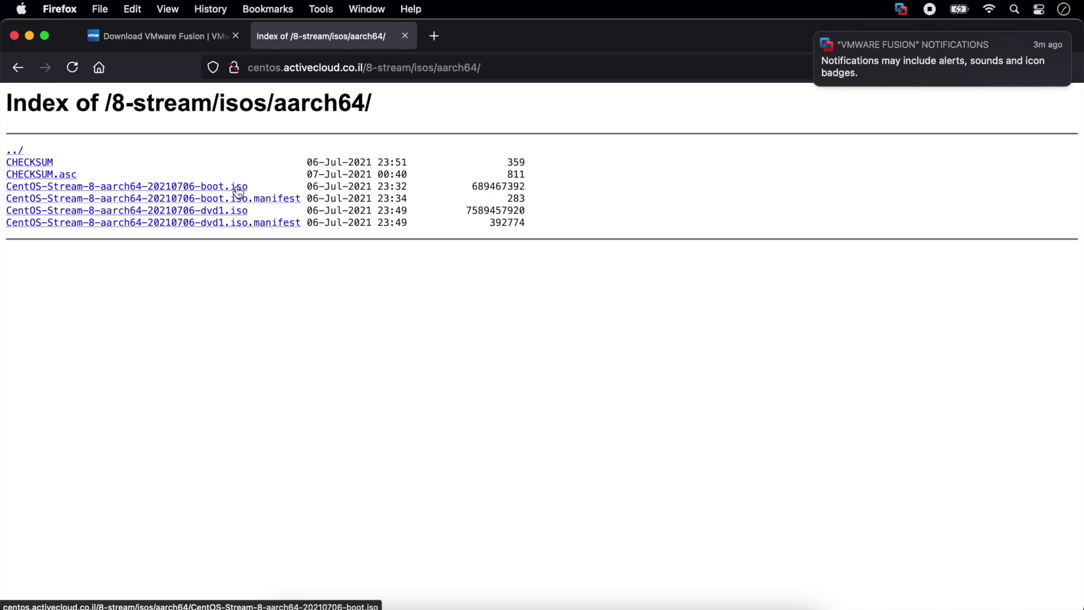
left_click(238, 189)
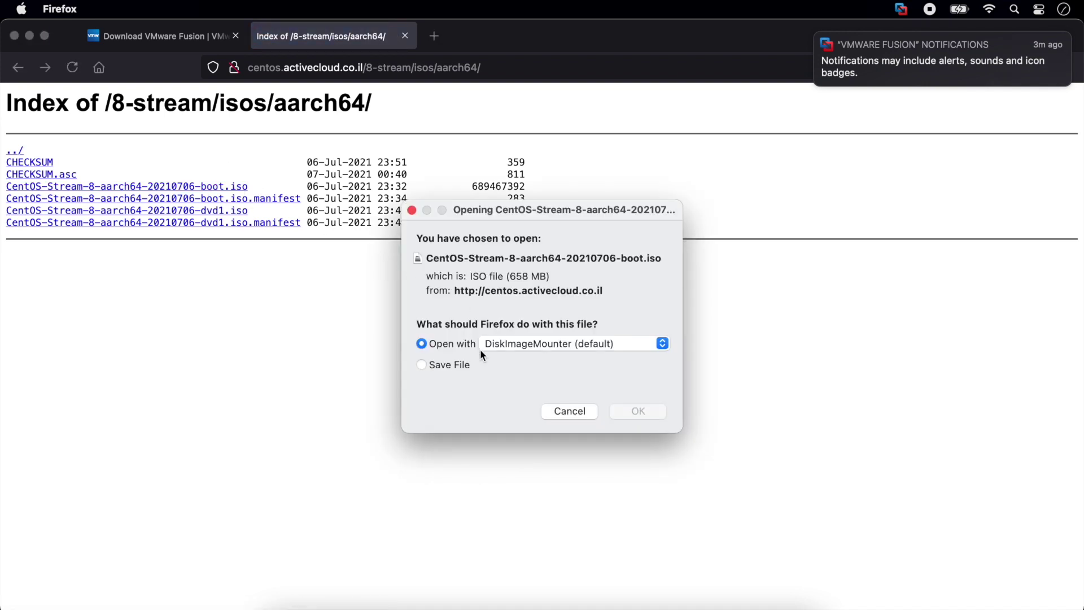
left_click(470, 362)
left_click(638, 412)
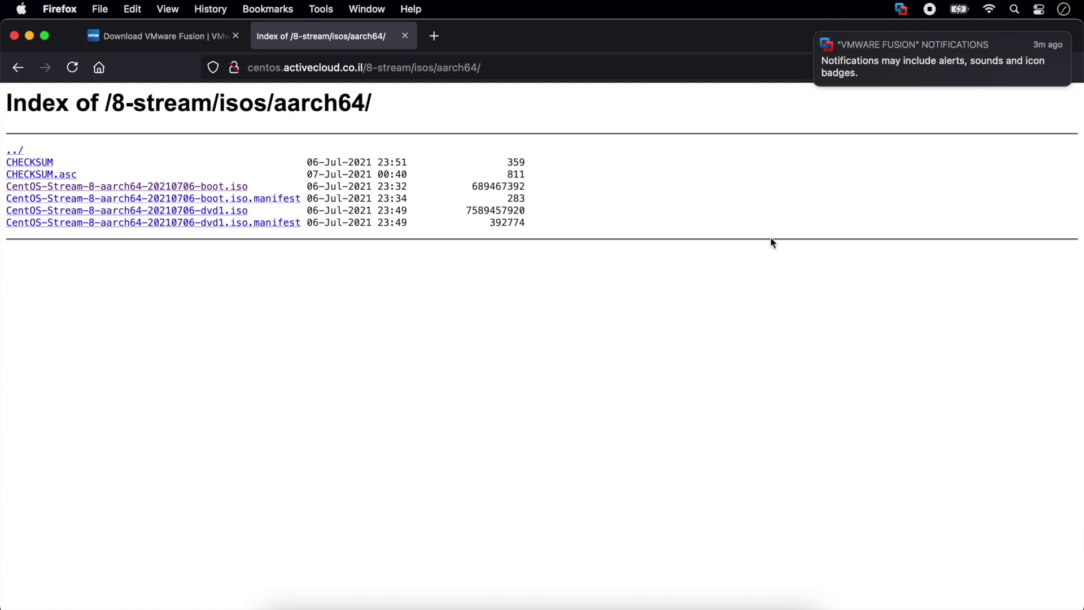
Disallow notifications from VMware Fusion and check the ISO's download progress.
mouse_move(1054, 76)
left_click(1060, 74)
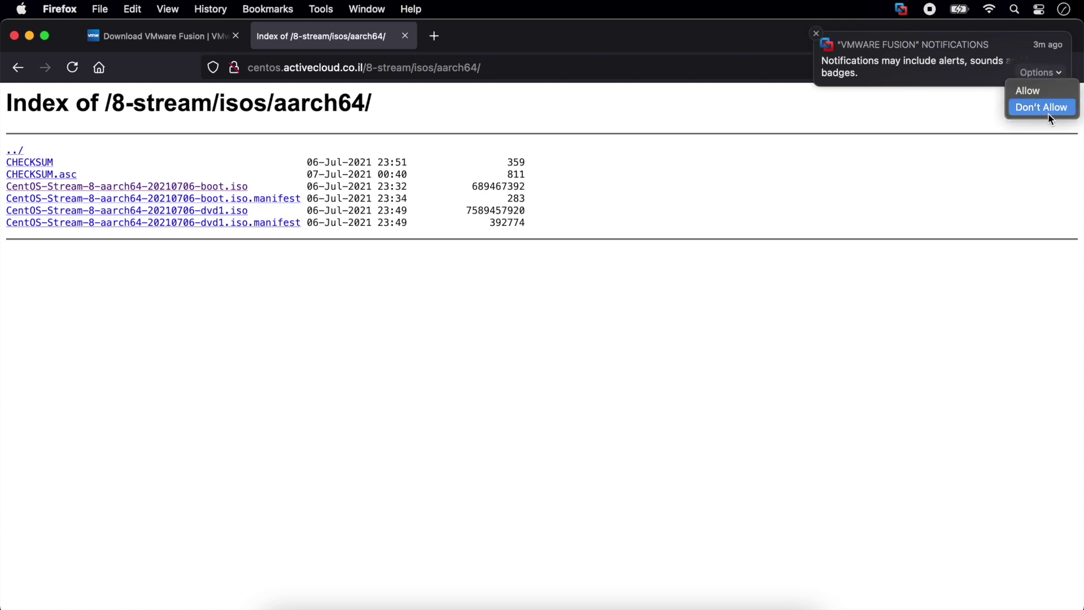
left_click(1043, 108)
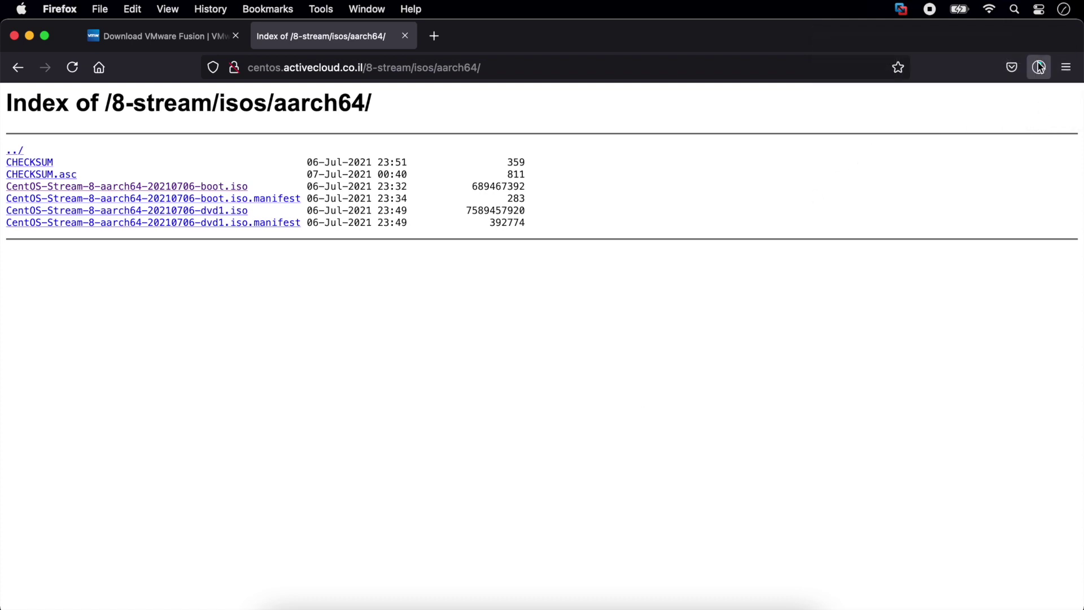
left_click(1039, 67)
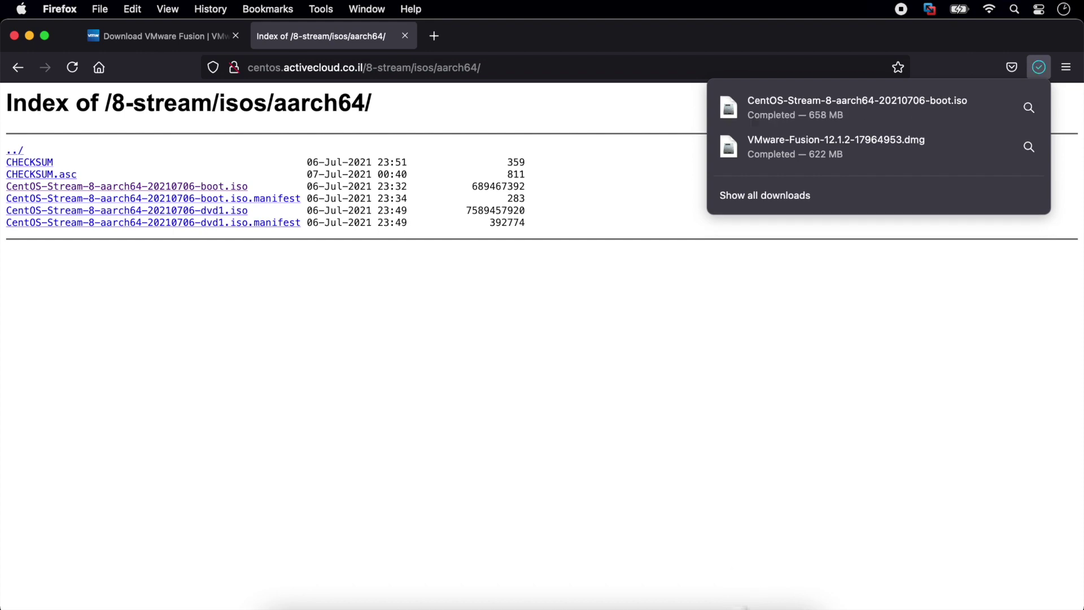
left_click(672, 602)
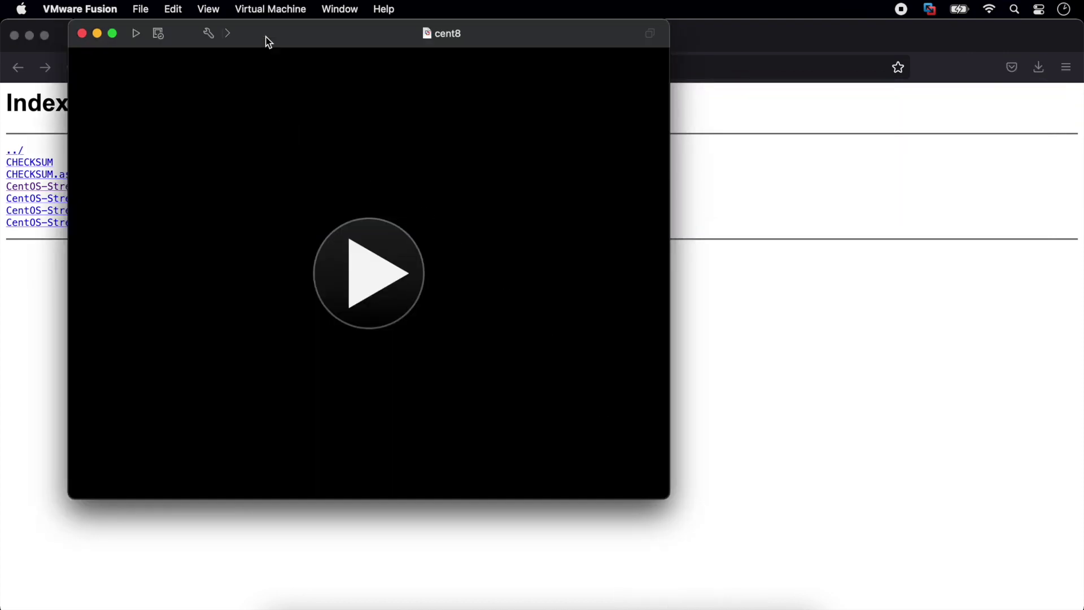
left_click(211, 35)
left_click(472, 201)
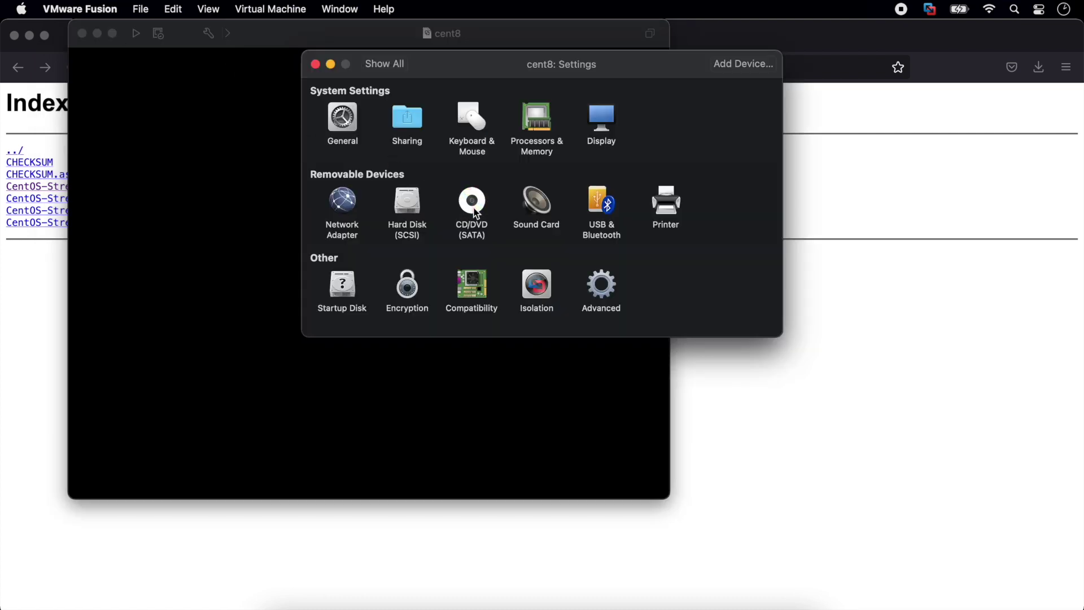
left_click(382, 156)
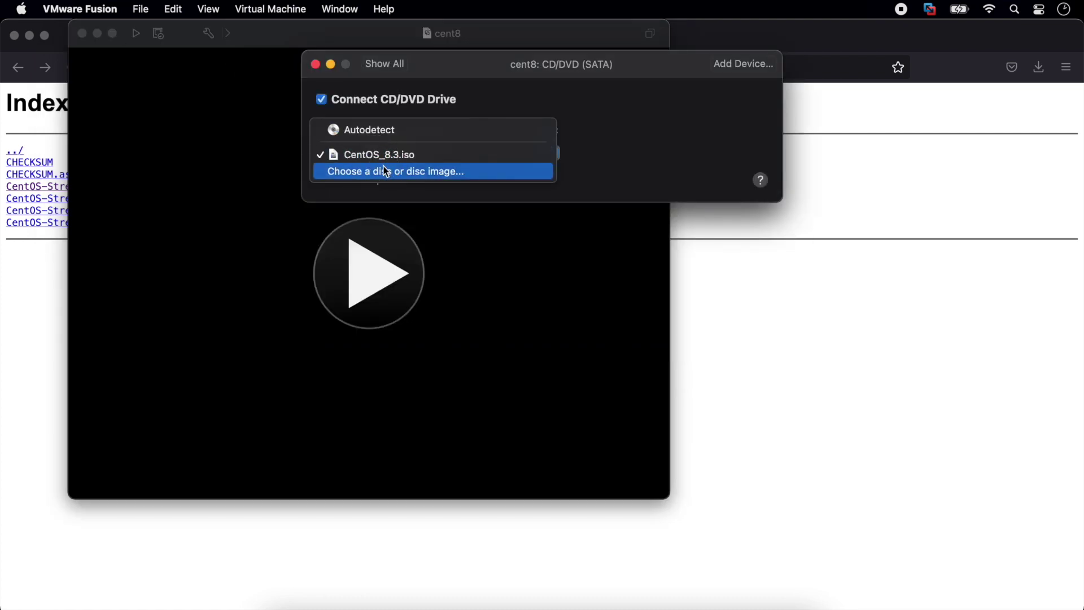
left_click(385, 171)
left_click(471, 172)
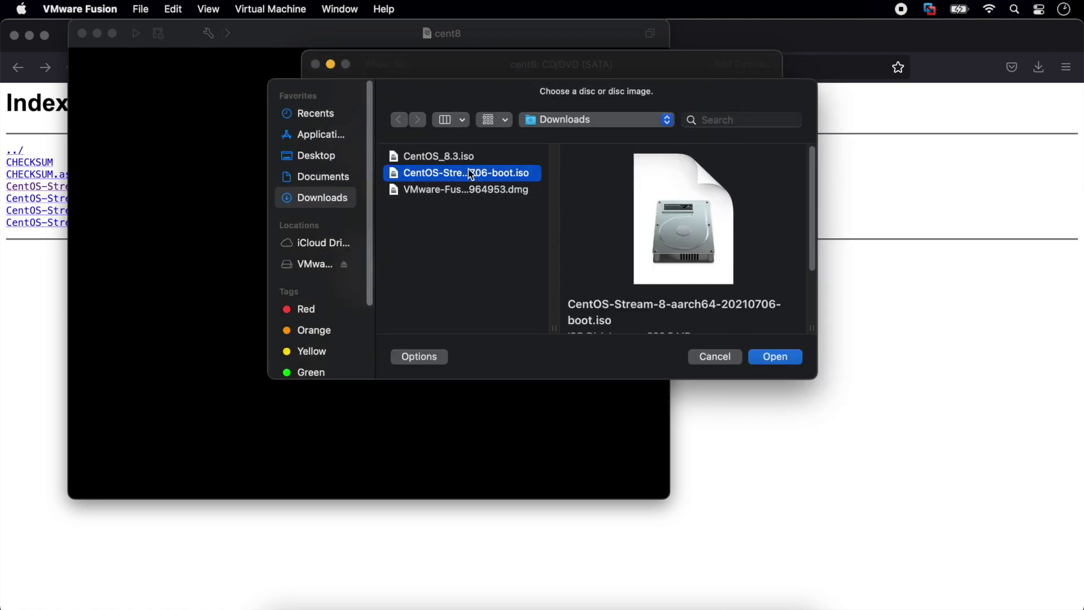
left_click(788, 359)
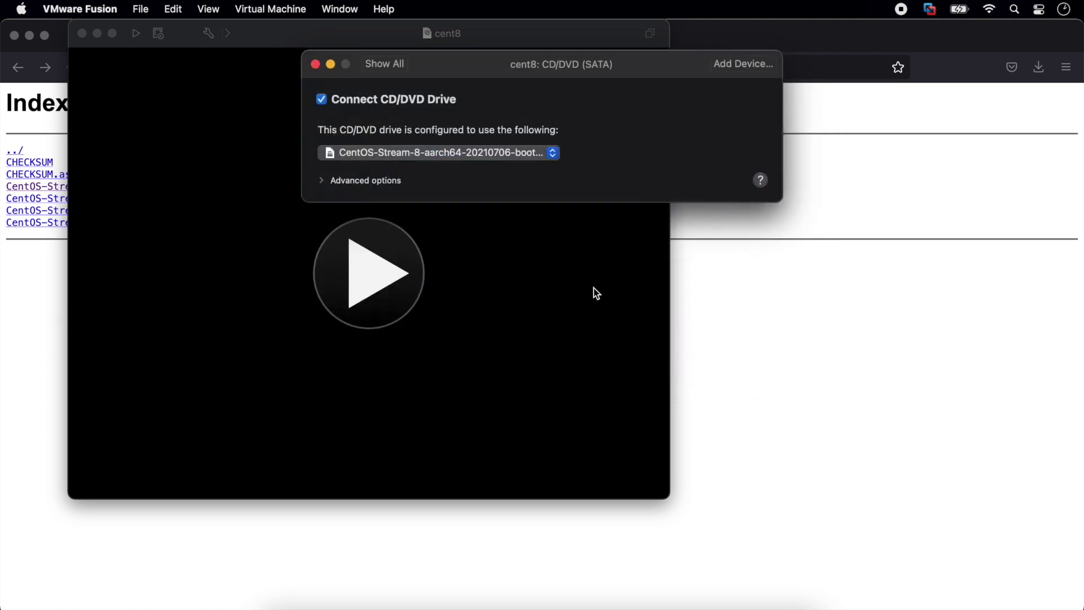
Close cent8's settings and try to power on the virtual machine with the ARM64 image.
left_click(387, 66)
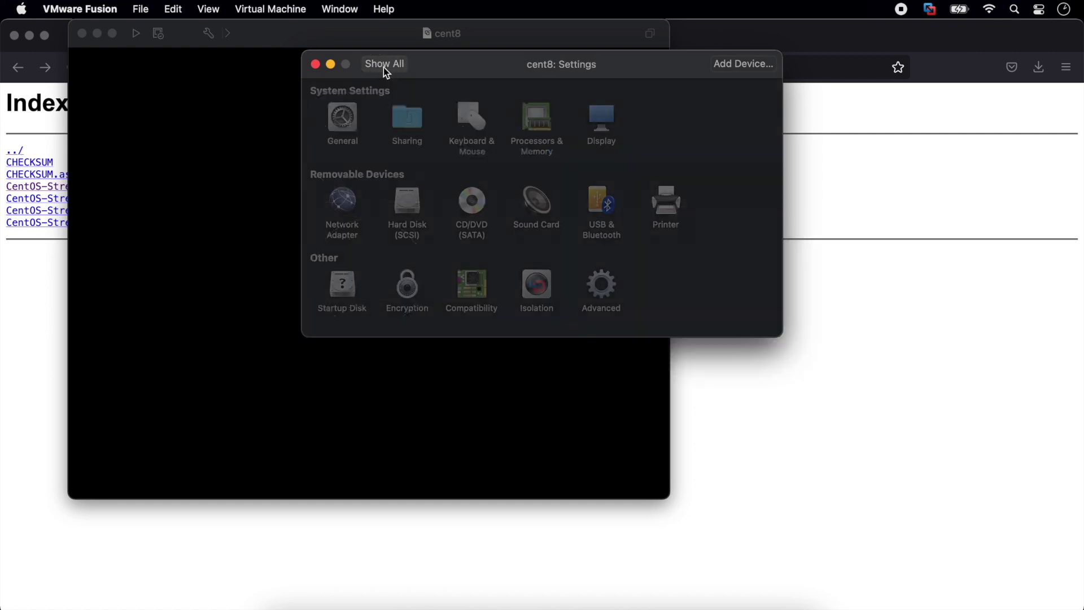
left_click(315, 64)
left_click(358, 242)
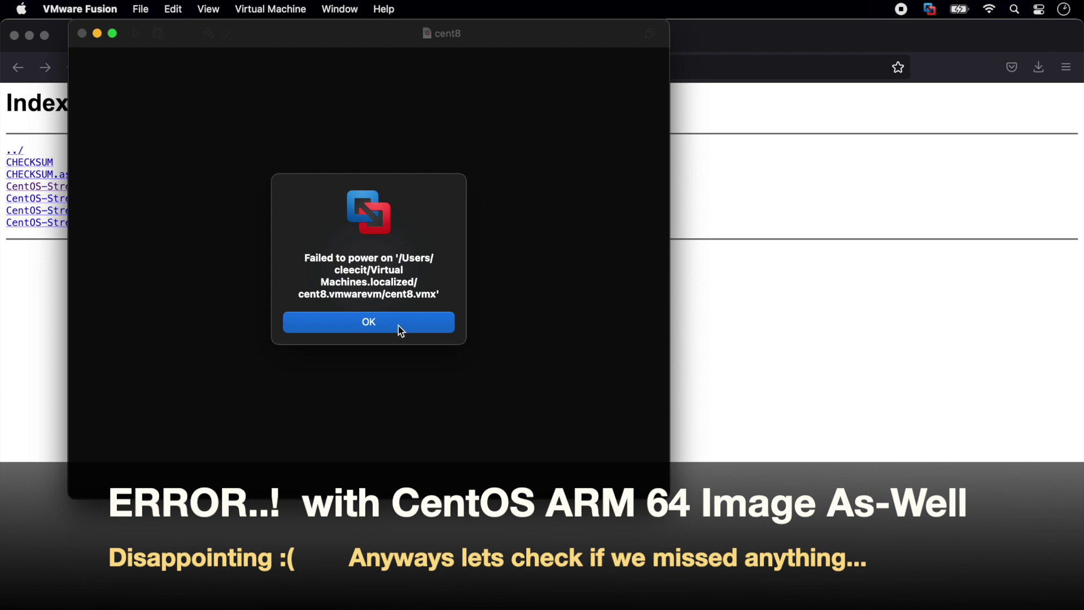
left_click(398, 325)
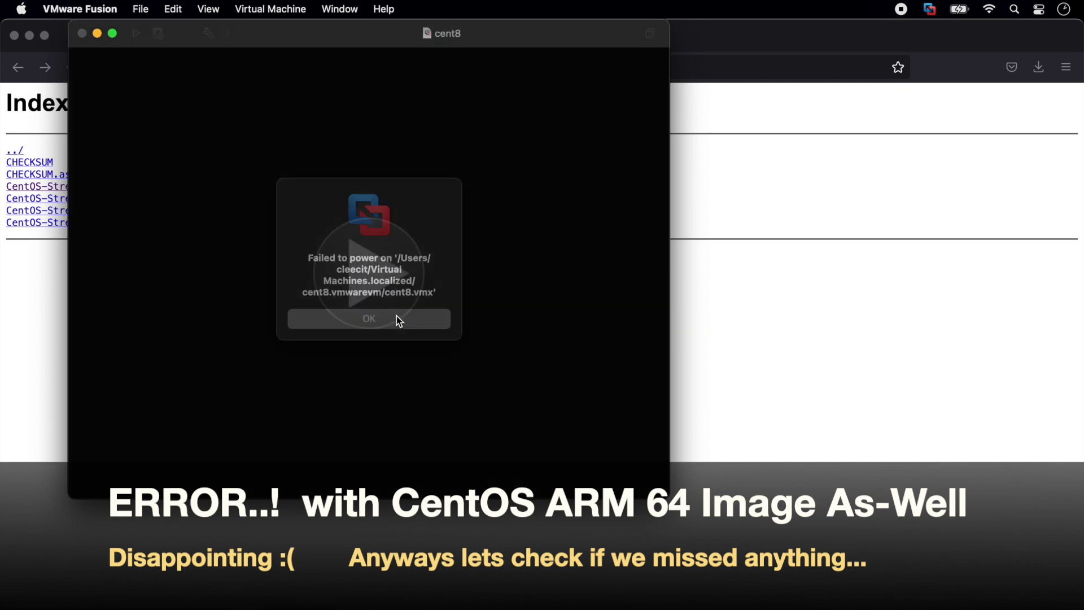
Set cent8 to 2 processor cores and enable hypervisor applications in the virtual machine.
left_click(209, 32)
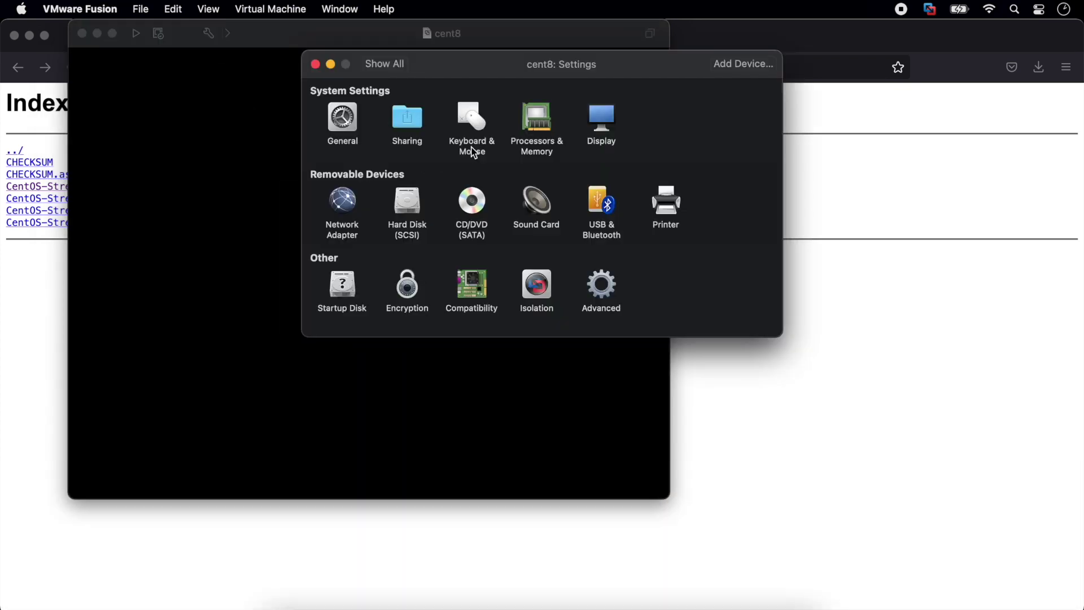
left_click(338, 119)
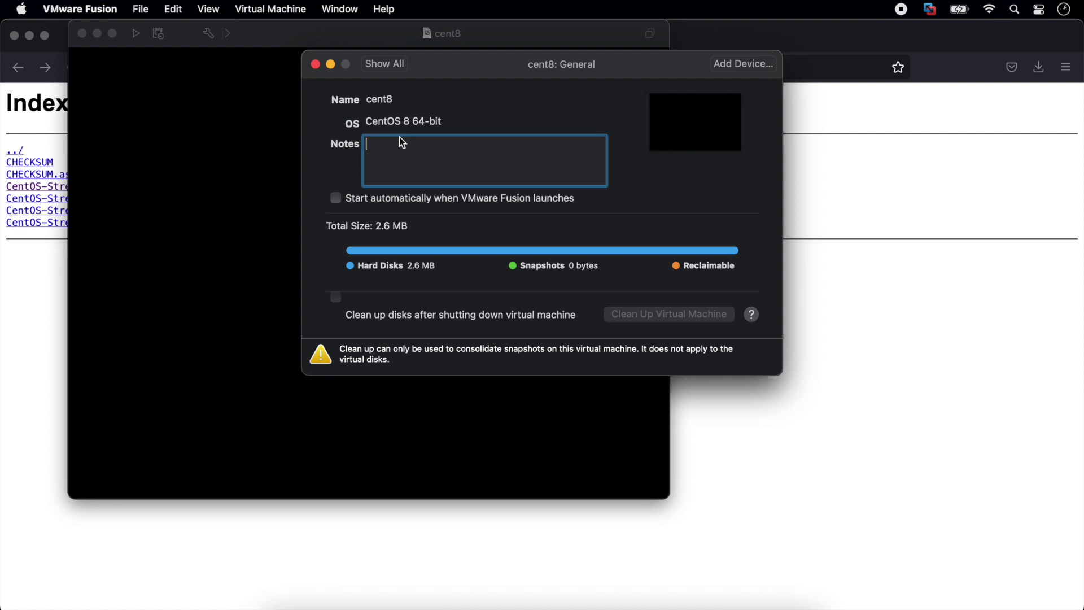
left_click(364, 69)
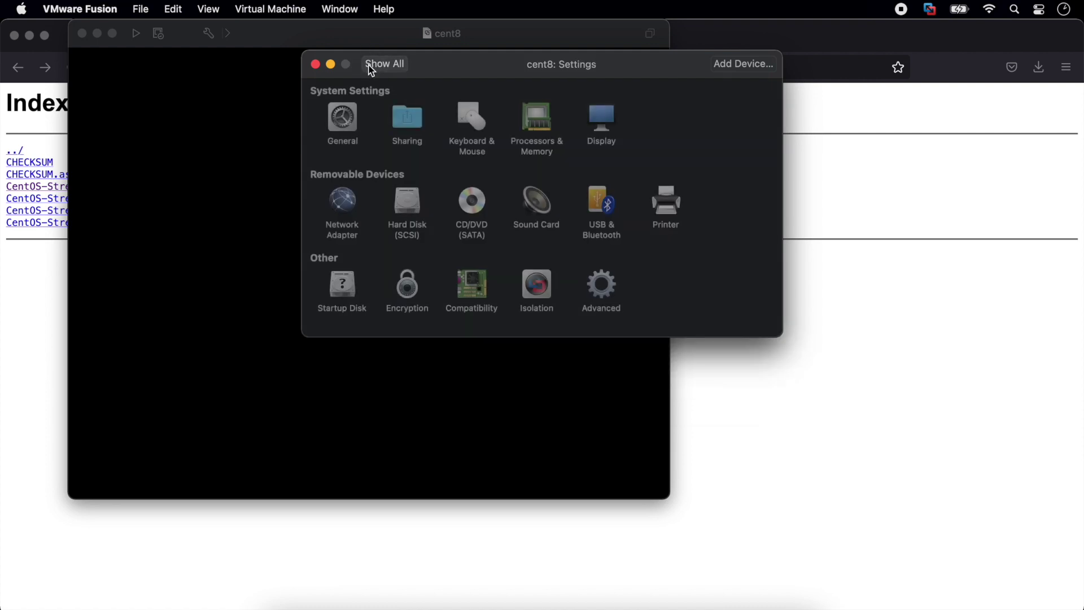
left_click(536, 118)
left_click(408, 127)
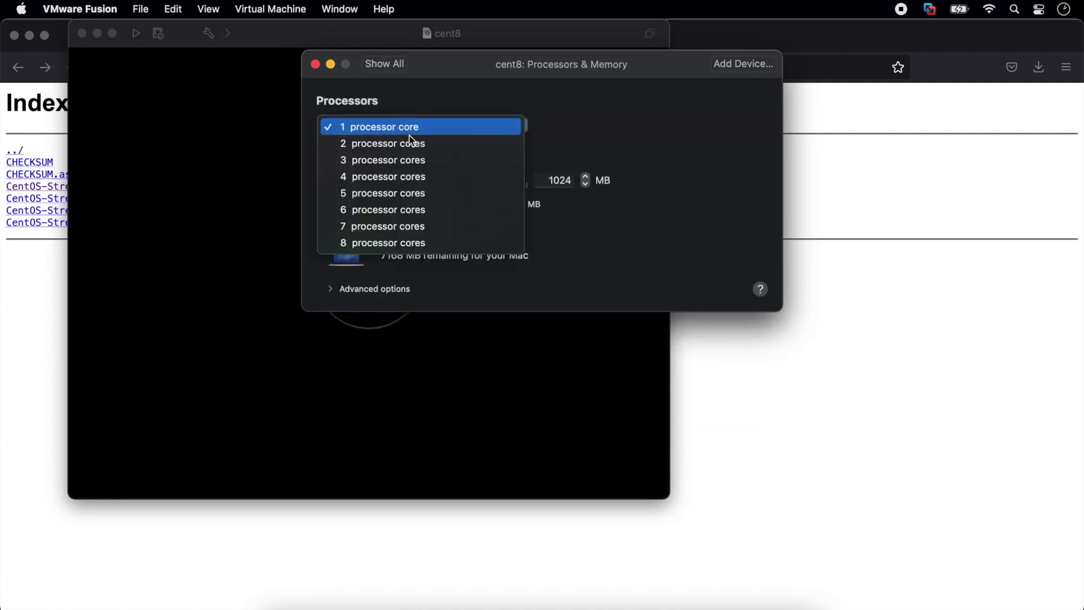
left_click(411, 141)
left_click(356, 289)
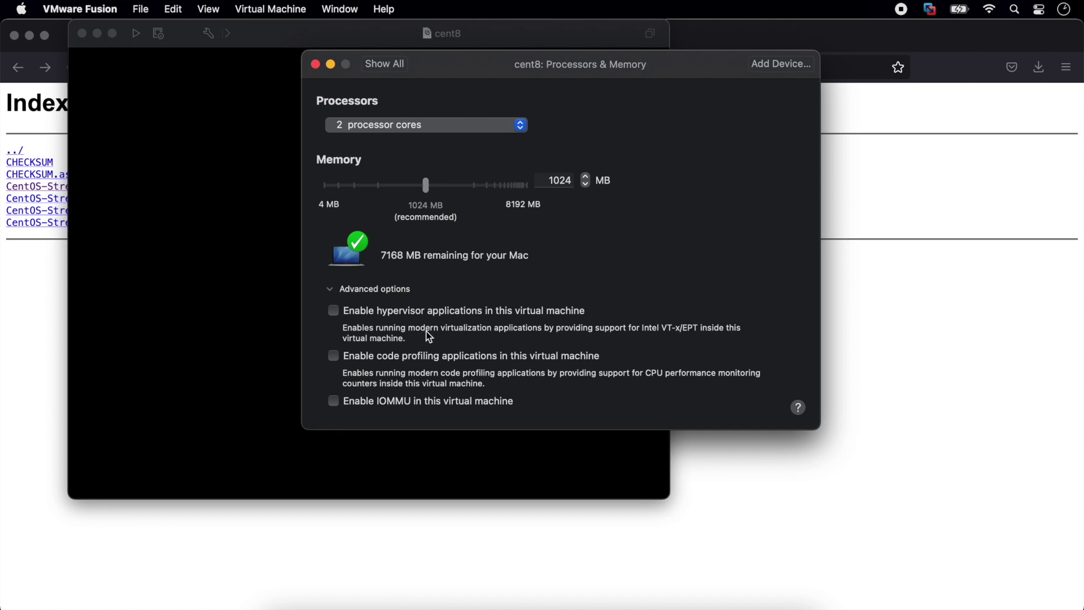
left_click(450, 312)
left_click(383, 64)
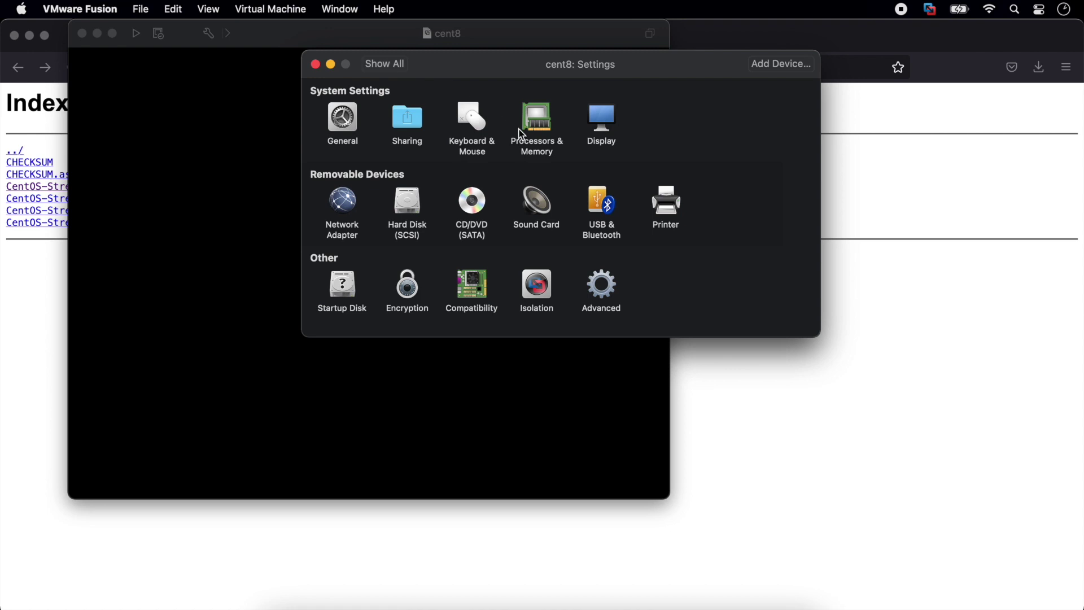
Review cent8's processor and memory settings and the CD/DVD drive's advanced options.
left_click(543, 136)
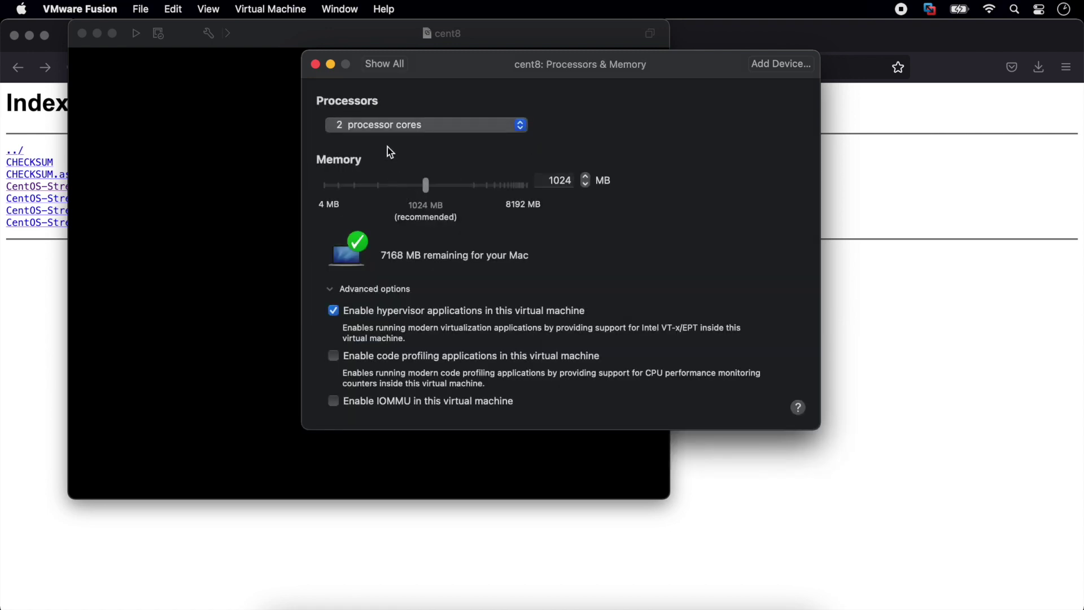
left_click(362, 68)
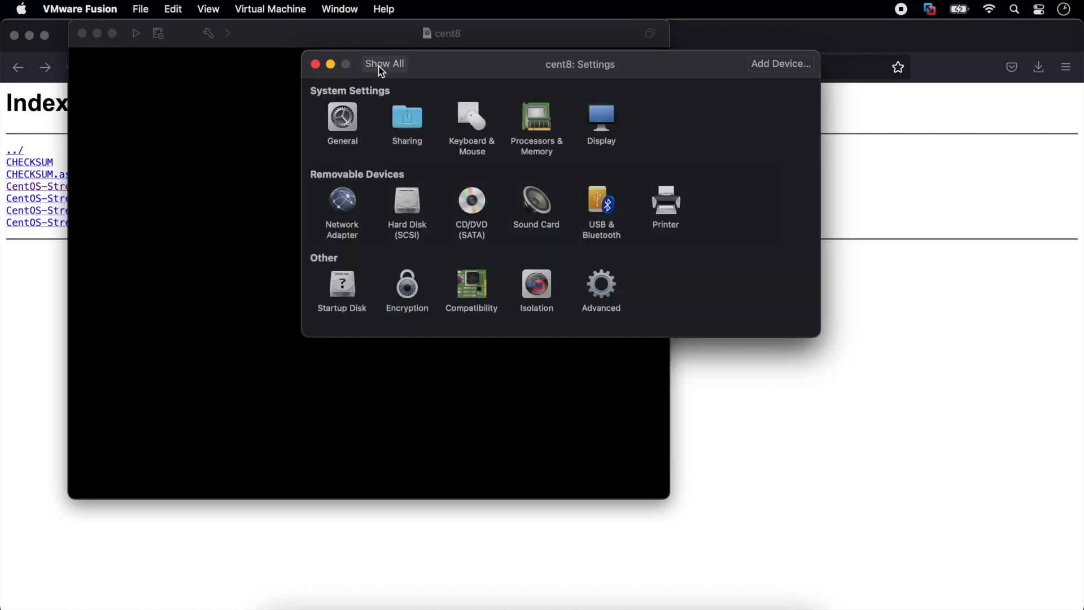
left_click(467, 210)
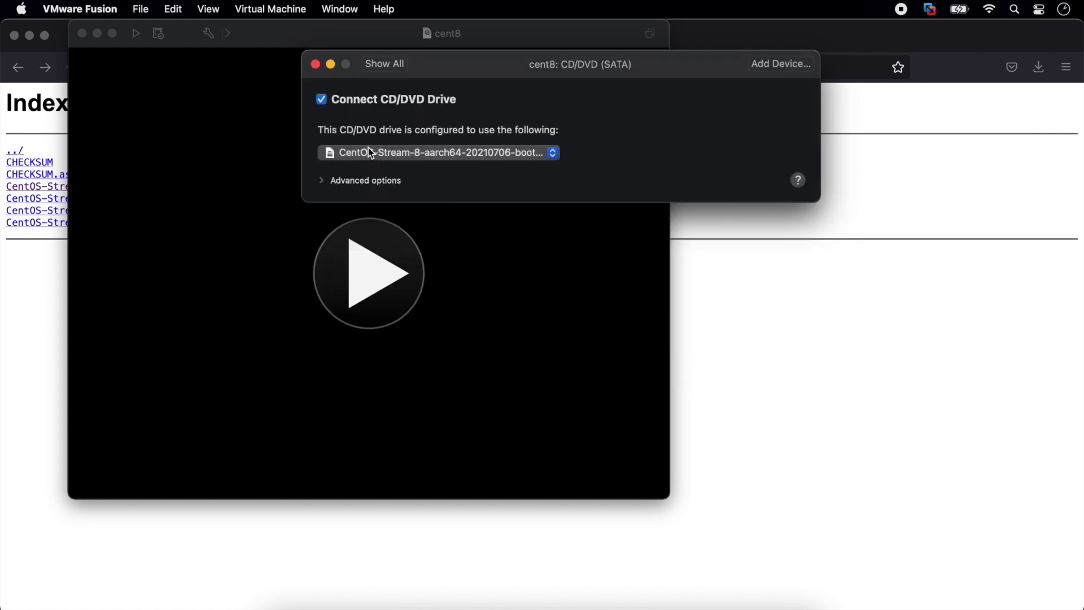
left_click(321, 180)
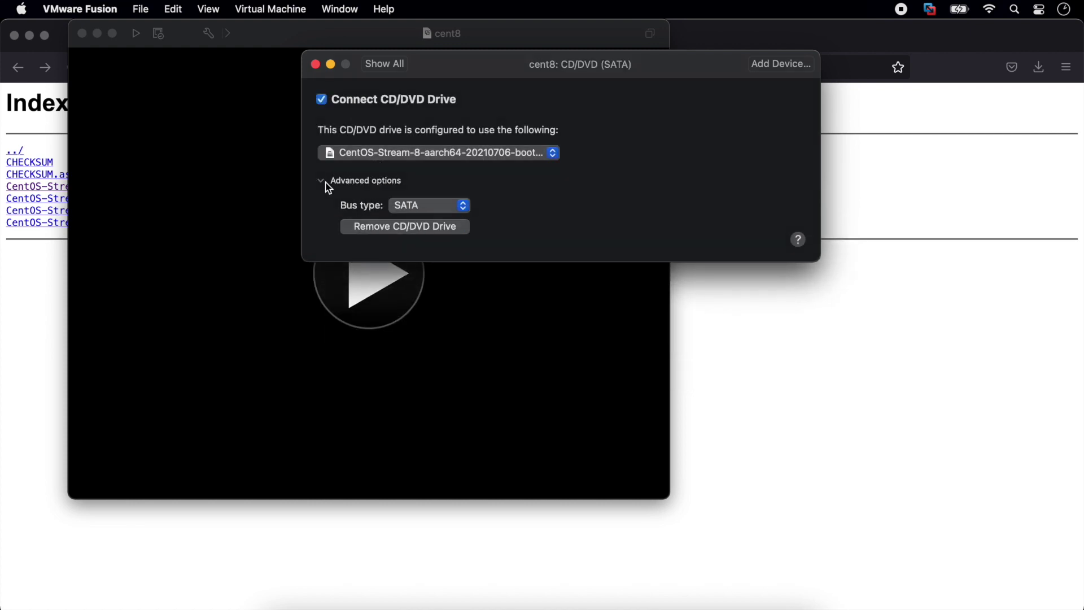
left_click(389, 65)
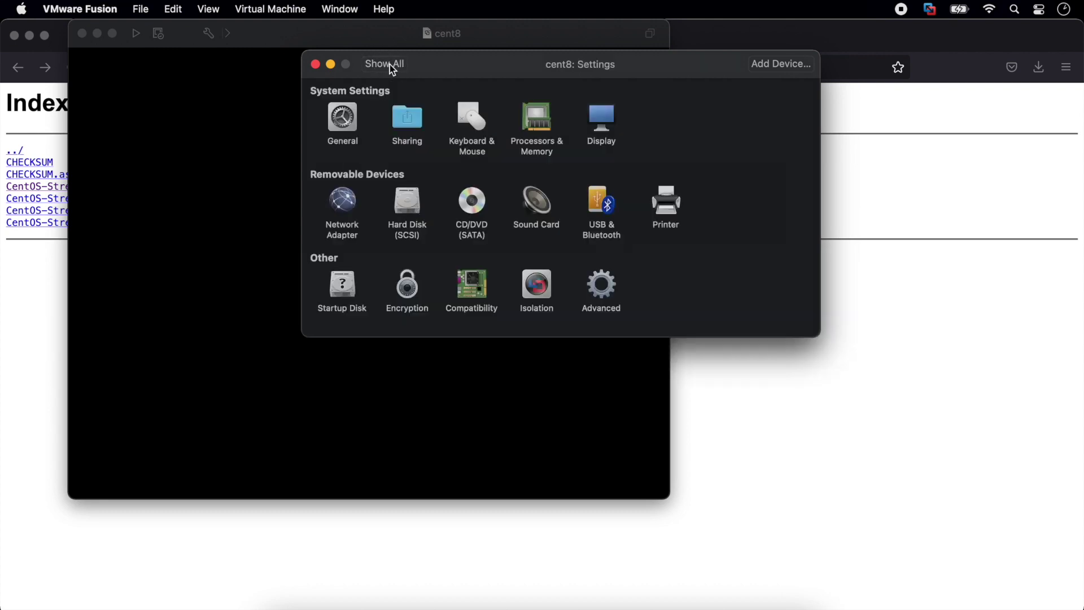
Set cent8's firmware type to Legacy BIOS in its advanced settings and try to power on the virtual machine.
left_click(611, 293)
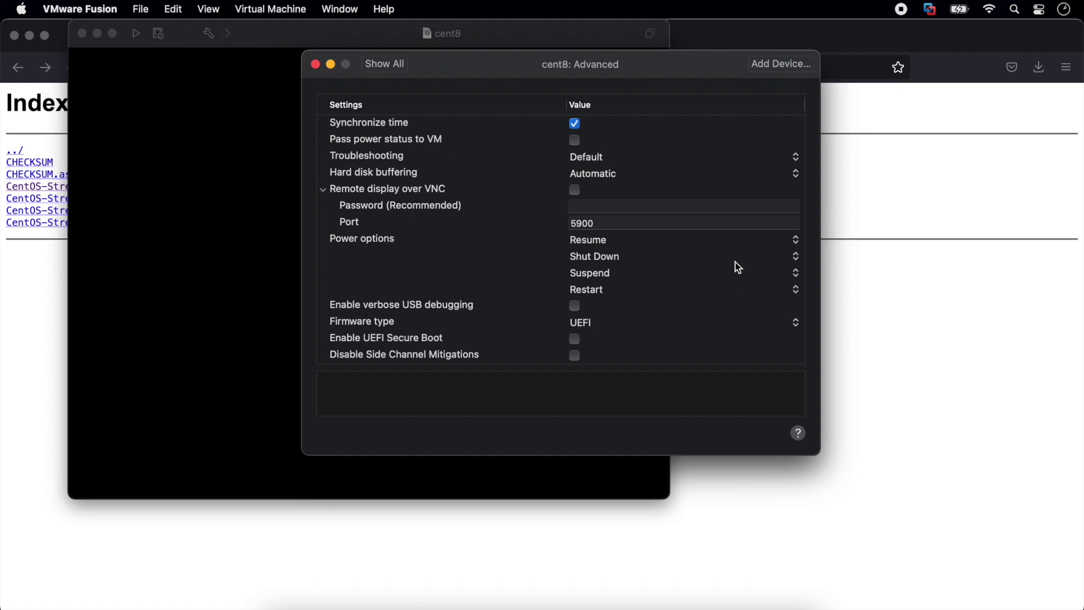
left_click(796, 326)
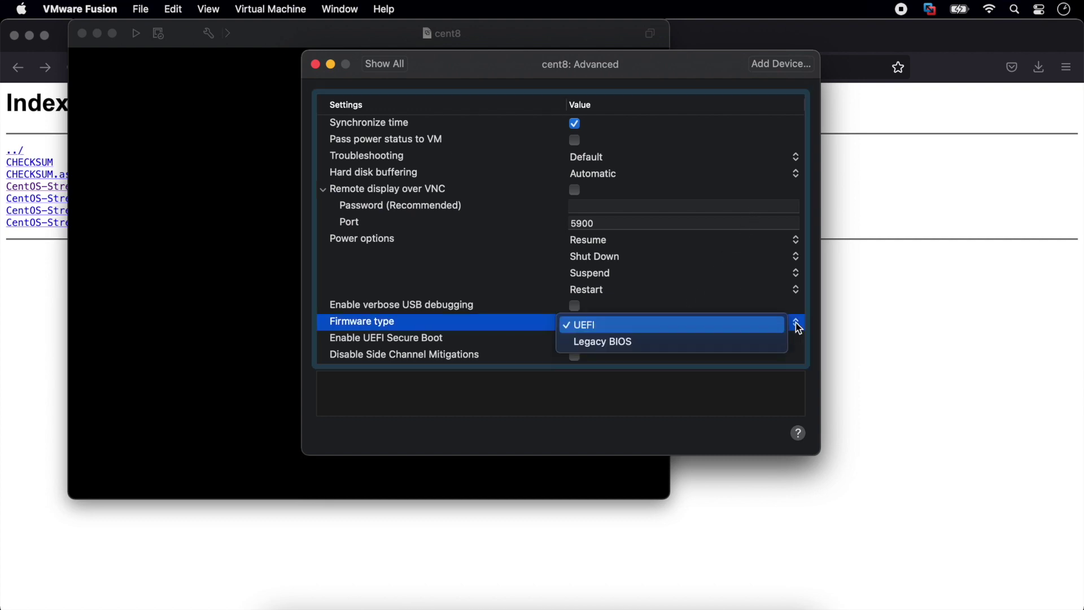
left_click(741, 348)
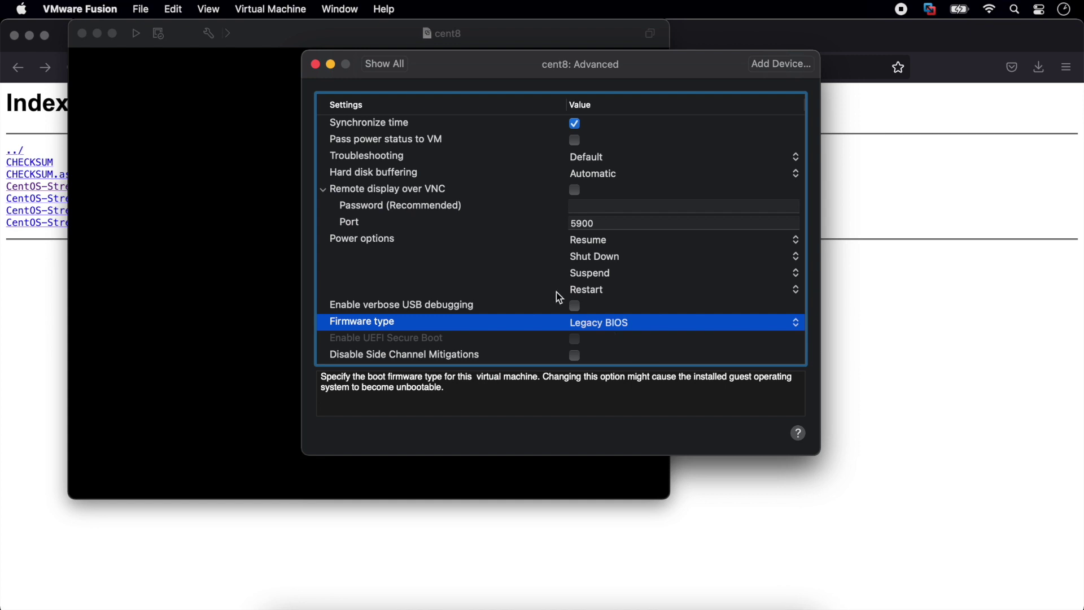
left_click(315, 64)
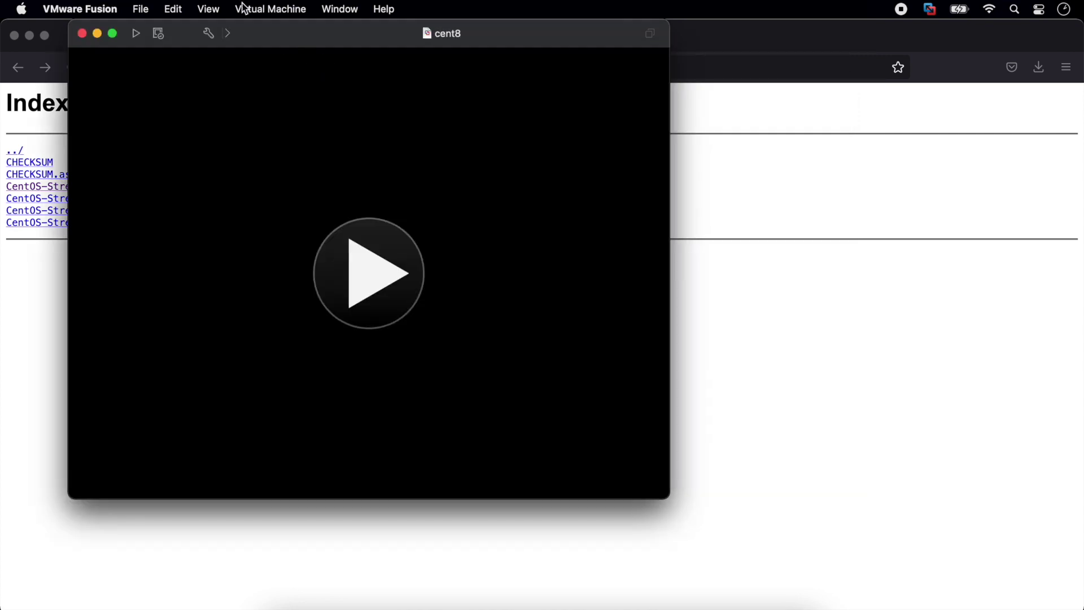
left_click(363, 242)
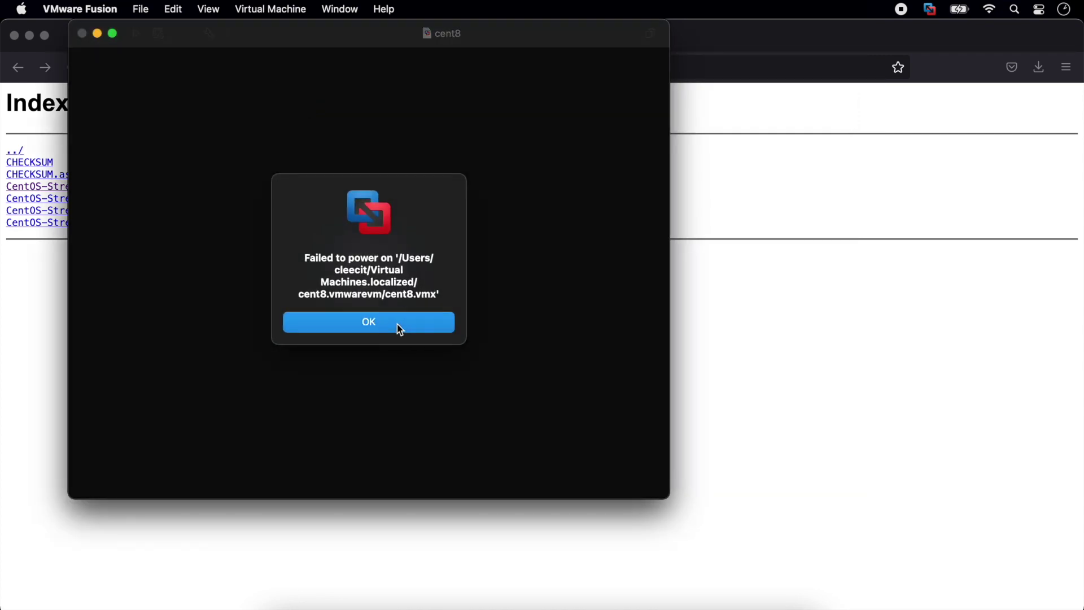
left_click(399, 327)
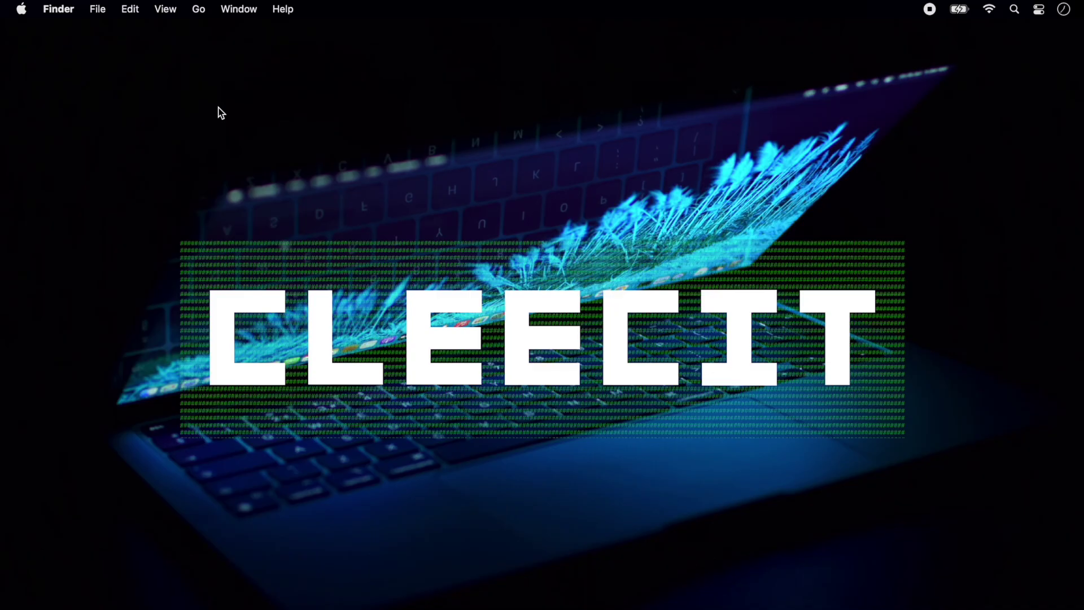